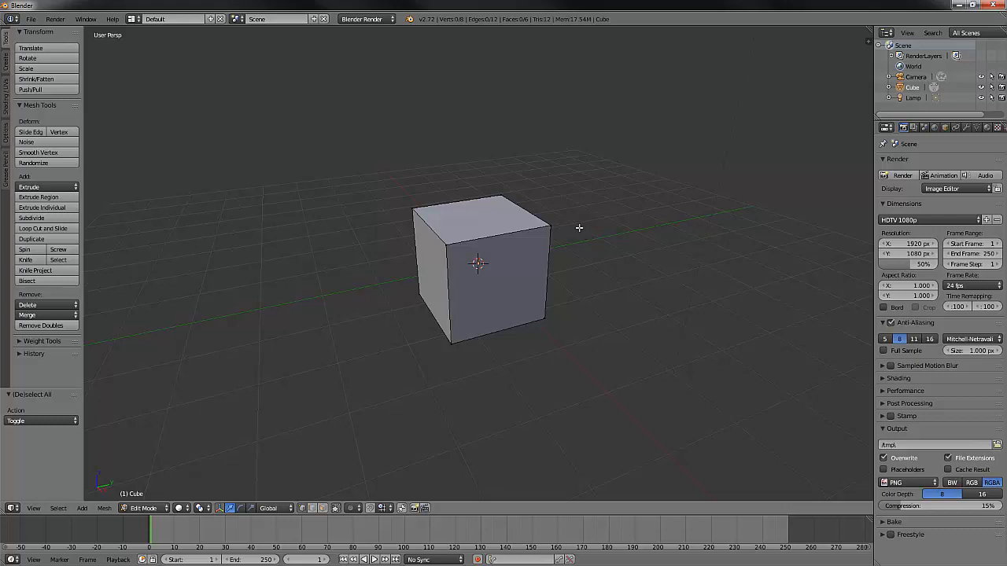
Select the two vertices at the ends of one top edge of the cube.
right_click(548, 226)
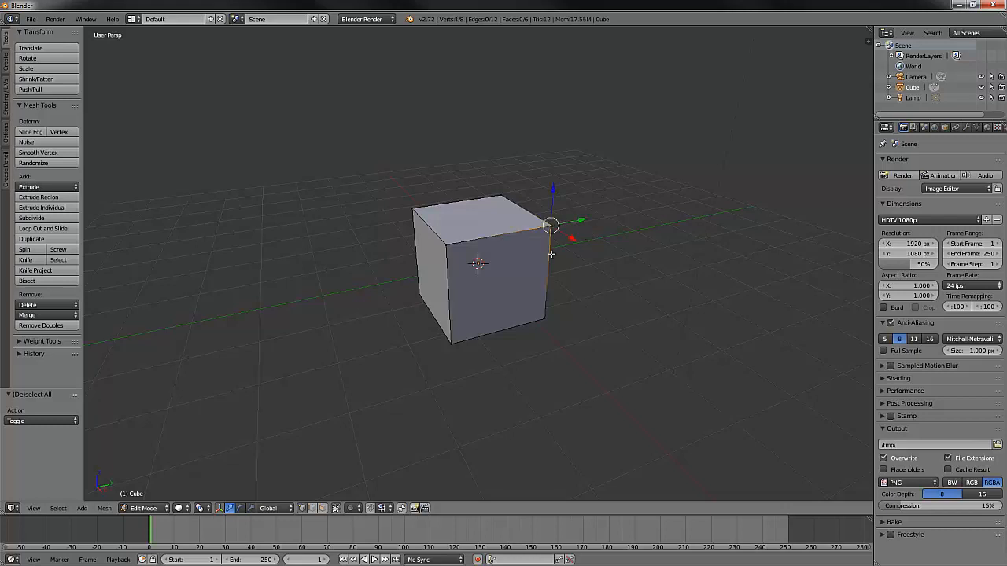
right_click(447, 243, "shift")
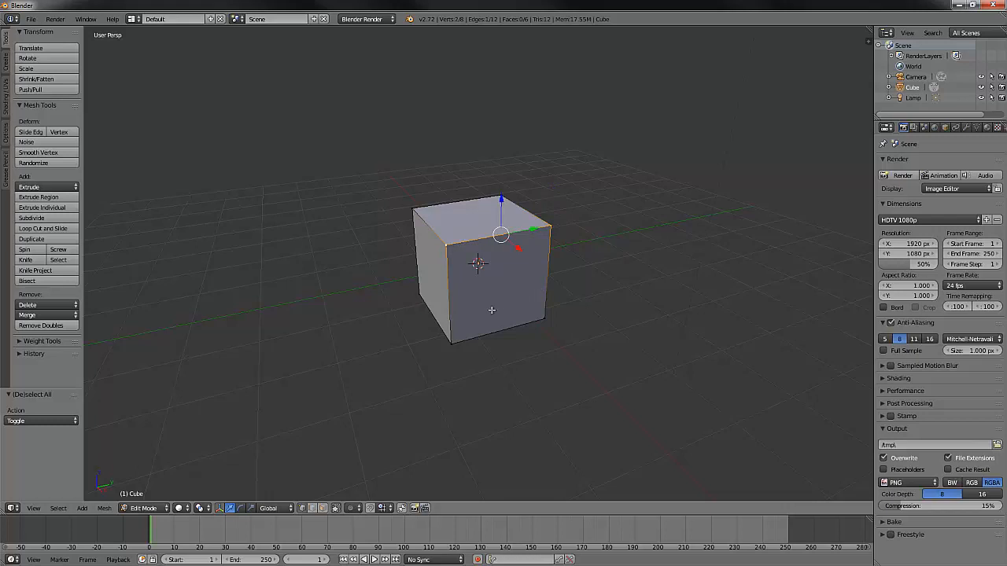
In front orthographic view, clear the selection and box-select only the visible vertices on the cube's right side.
key("KP_1")
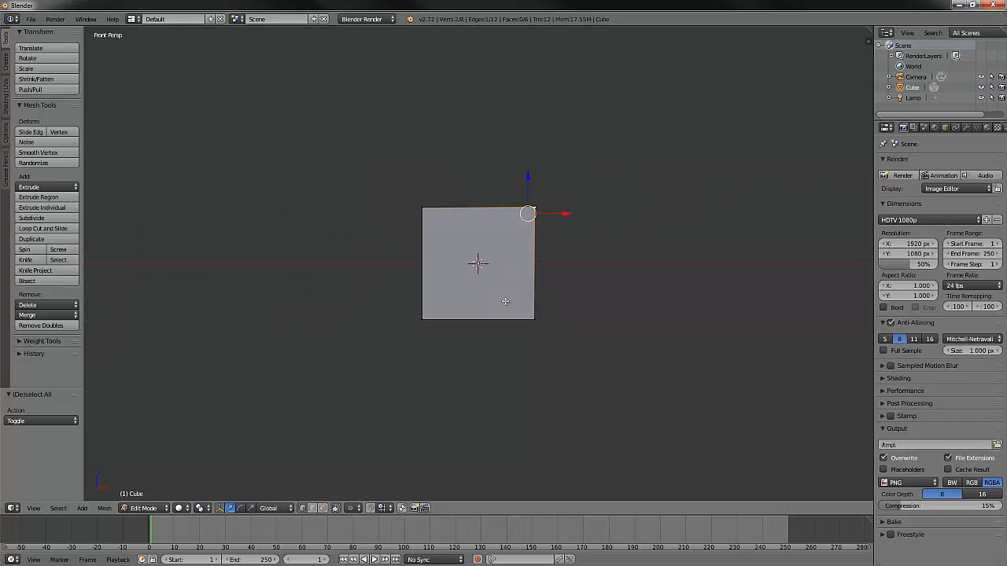
key("KP_5")
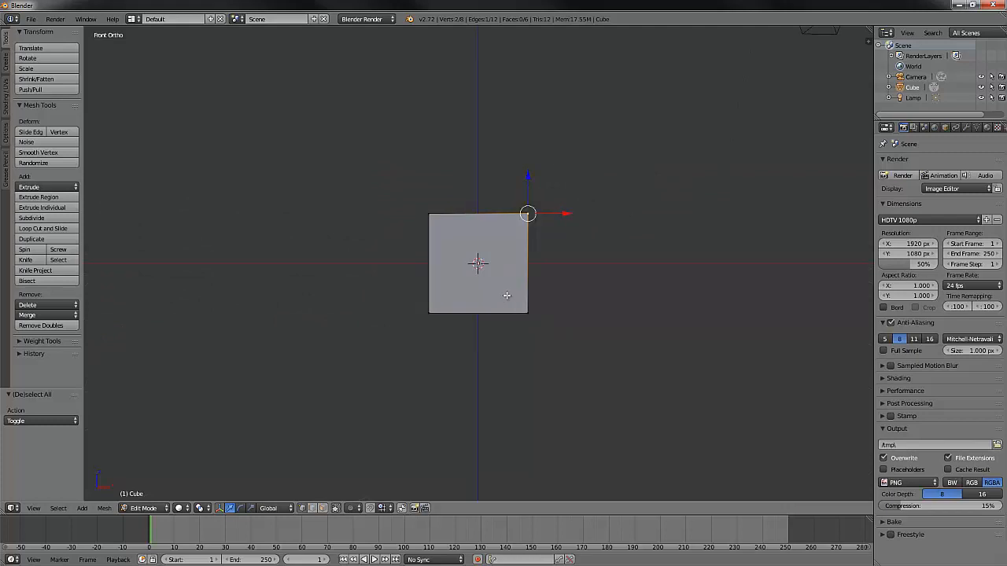
key("a")
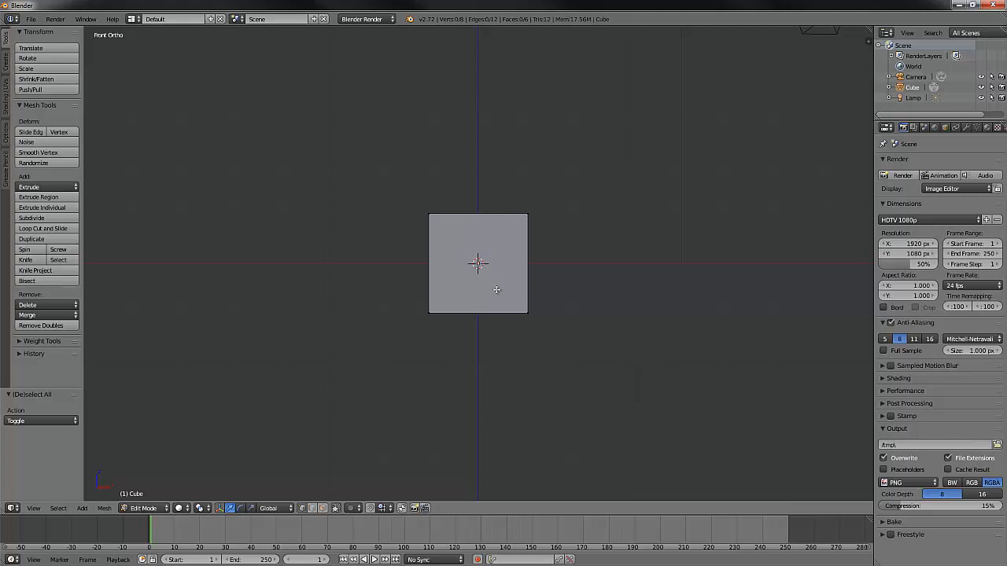
key("b")
left_click_drag(491, 175, 560, 350)
middle_click_drag(616, 319, 564, 341)
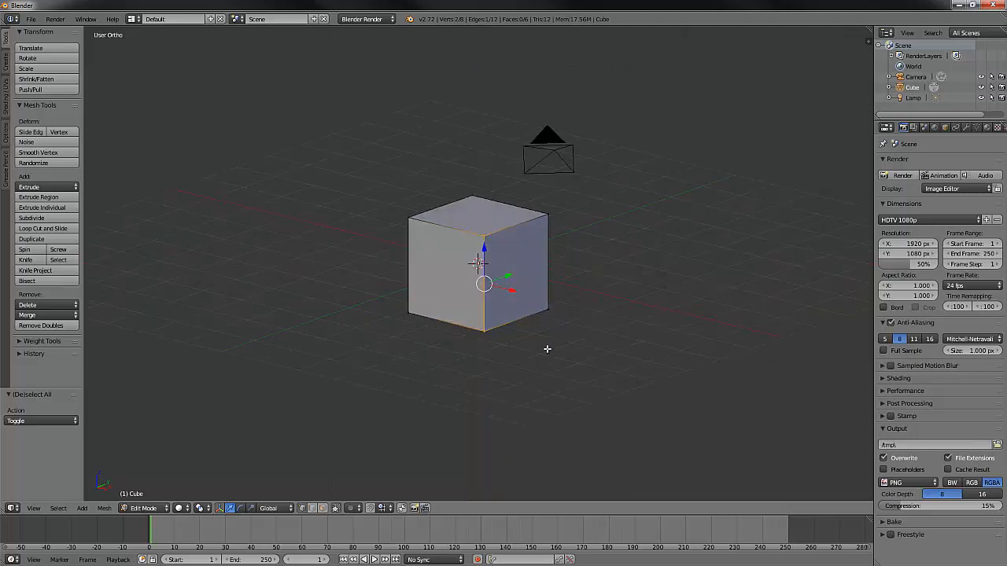
key("KP_1")
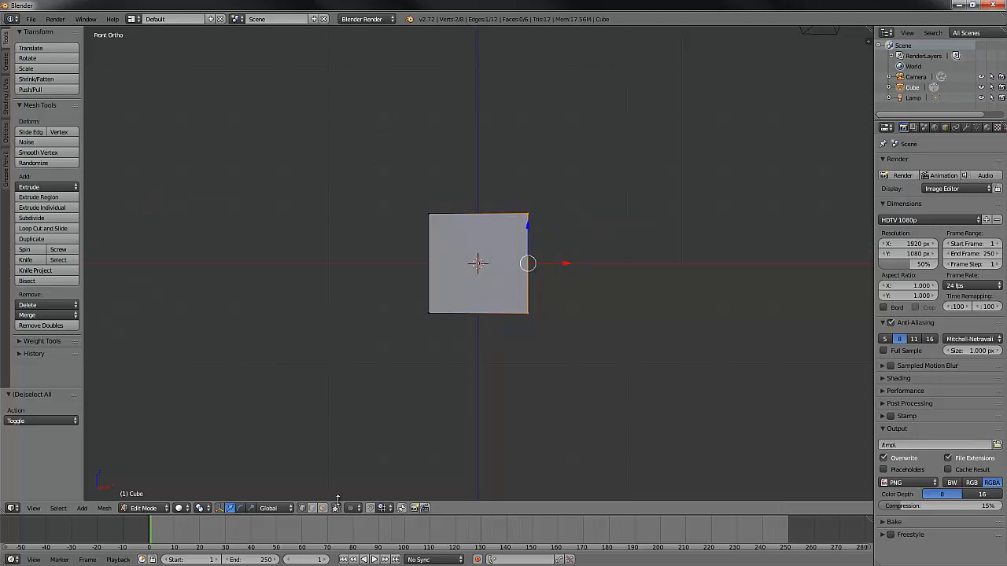
Allow selecting hidden geometry in solid shading and box-select all four vertices on the cube's right side.
key("a")
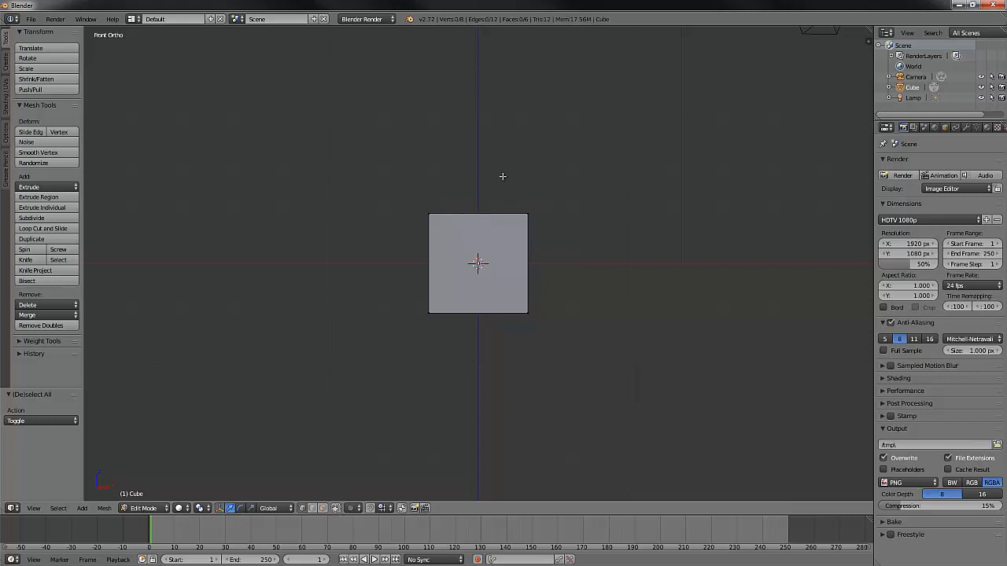
key("b")
left_click_drag(503, 176, 559, 370)
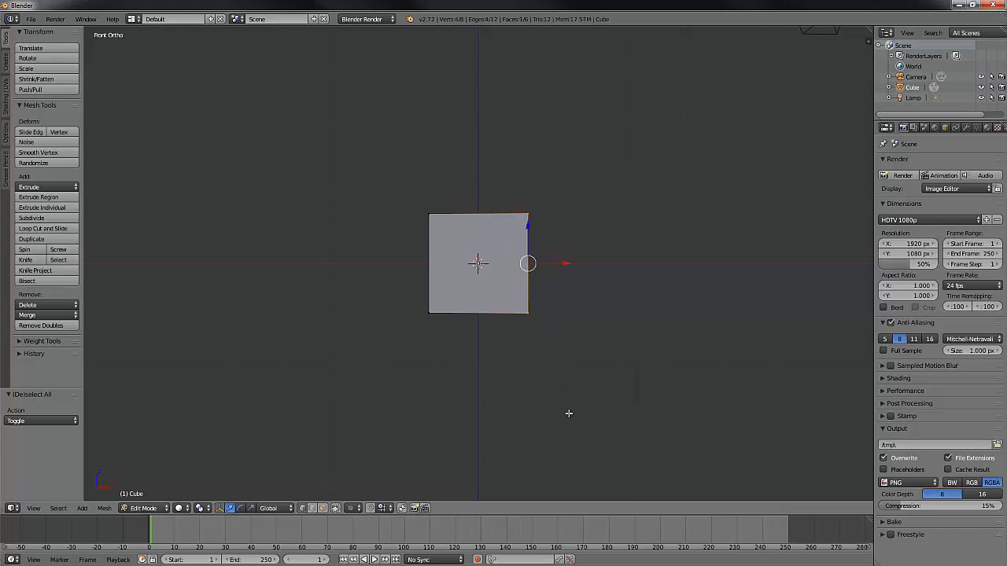
middle_click_drag(606, 324, 543, 291)
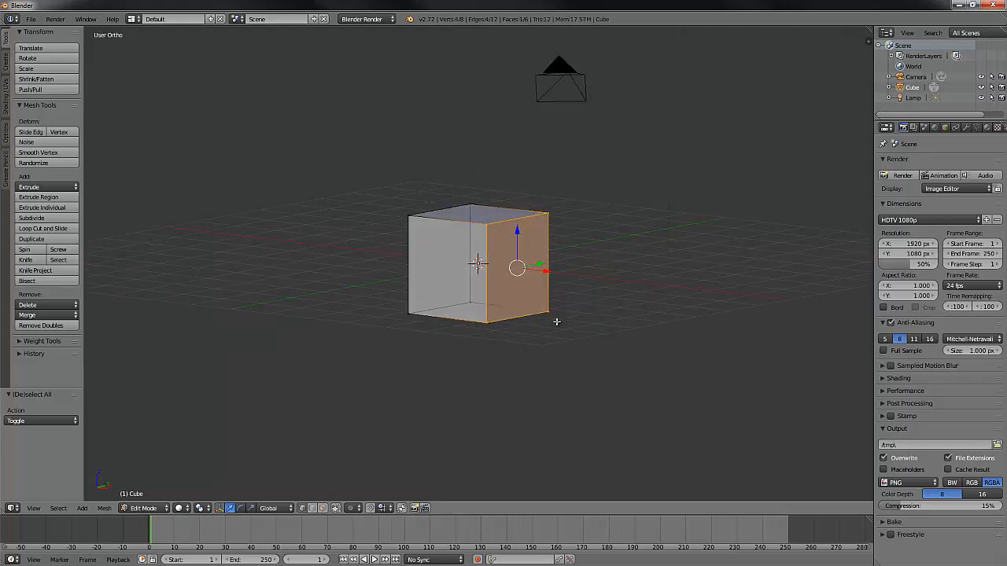
key("KP_1")
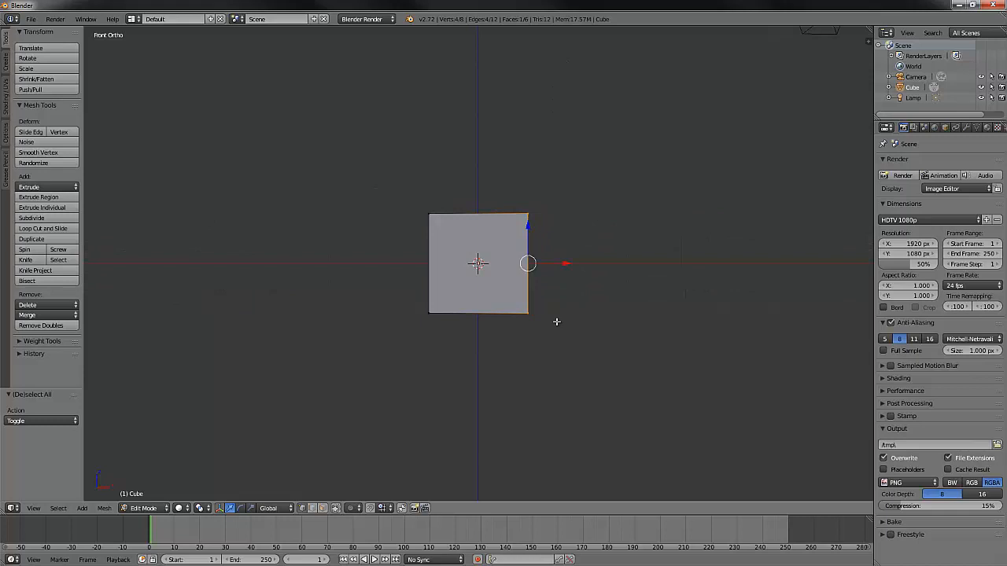
Clear the selection, switch to wireframe shading and box-select the cube's right-side vertices through the mesh.
key("a")
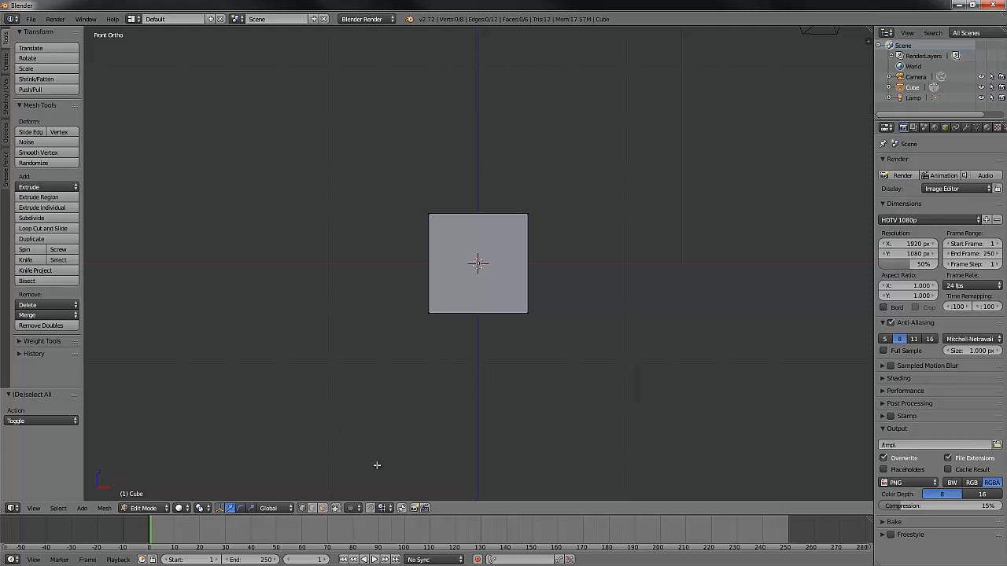
key("z")
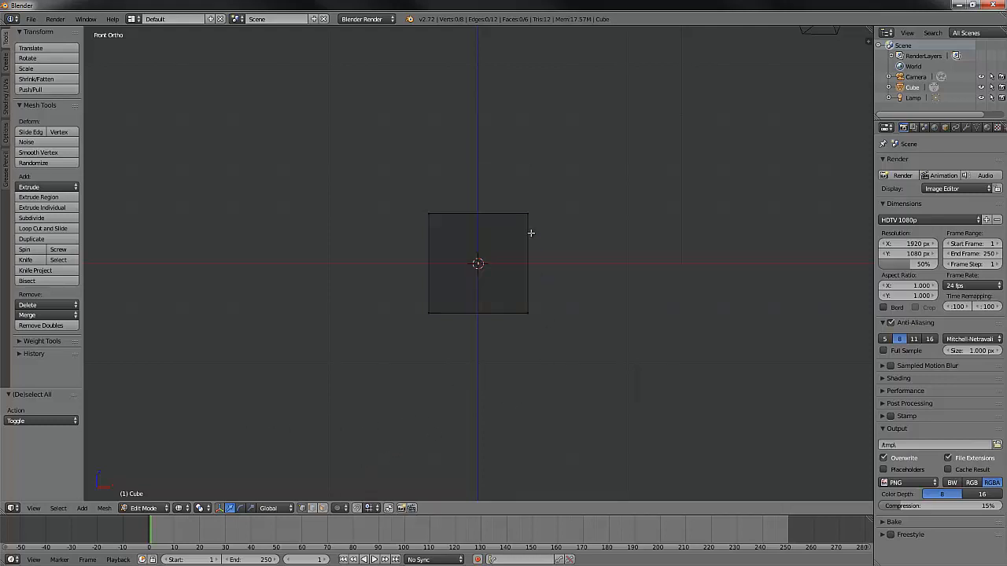
key("b")
left_click_drag(506, 177, 565, 370)
middle_click_drag(616, 382, 575, 391)
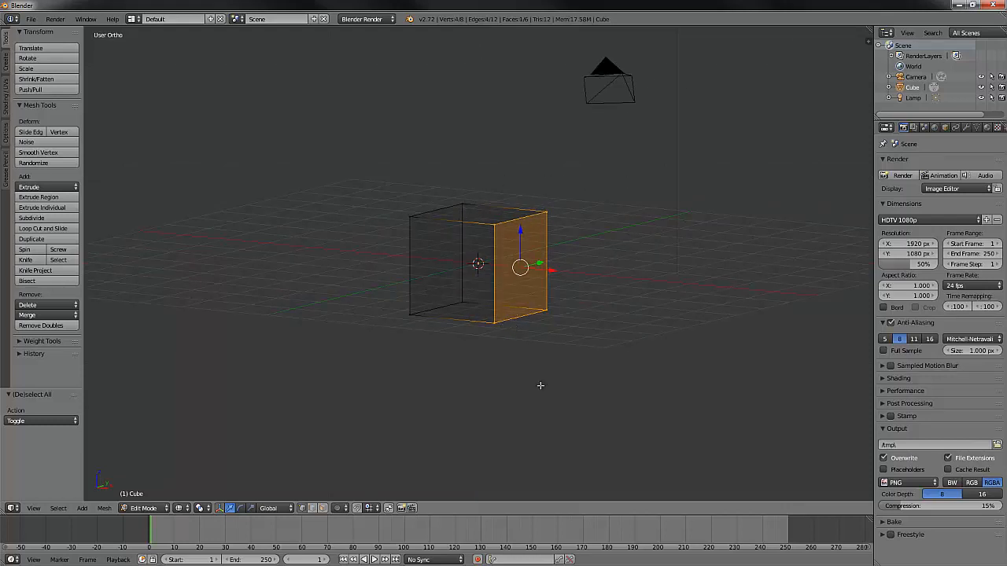
key("KP_1")
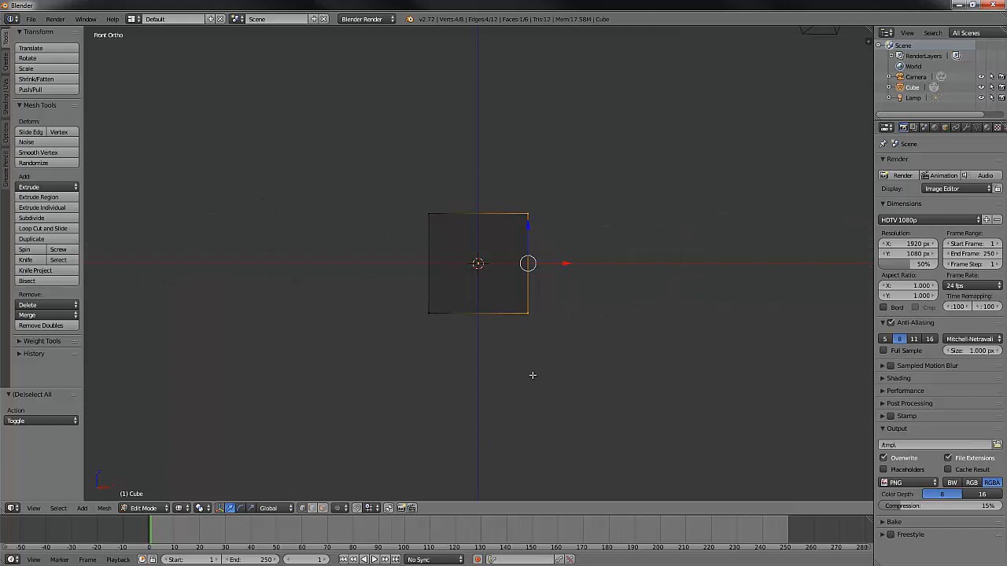
Clear the selection and try out larger and smaller brush sizes for circle select without selecting anything.
key("a")
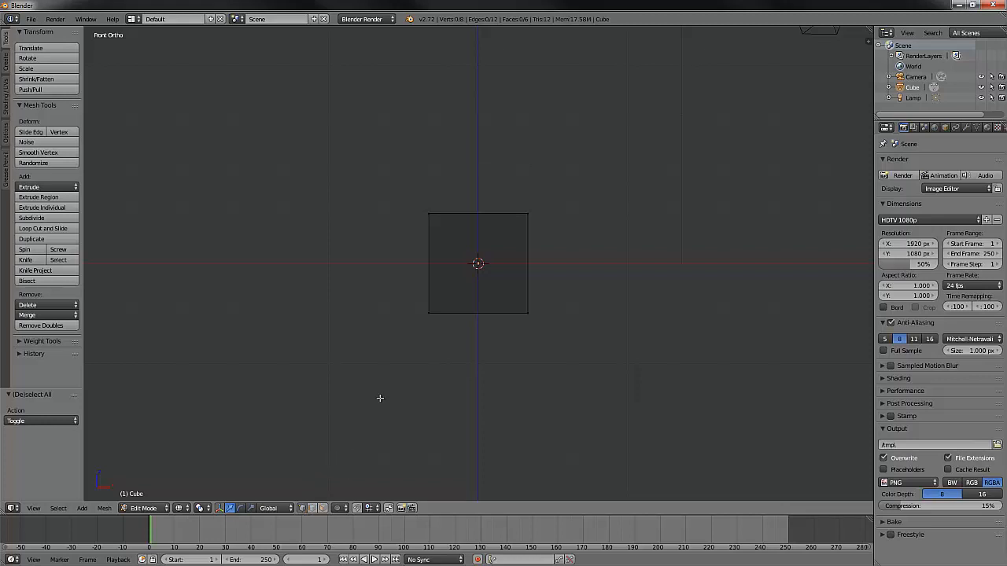
key("c")
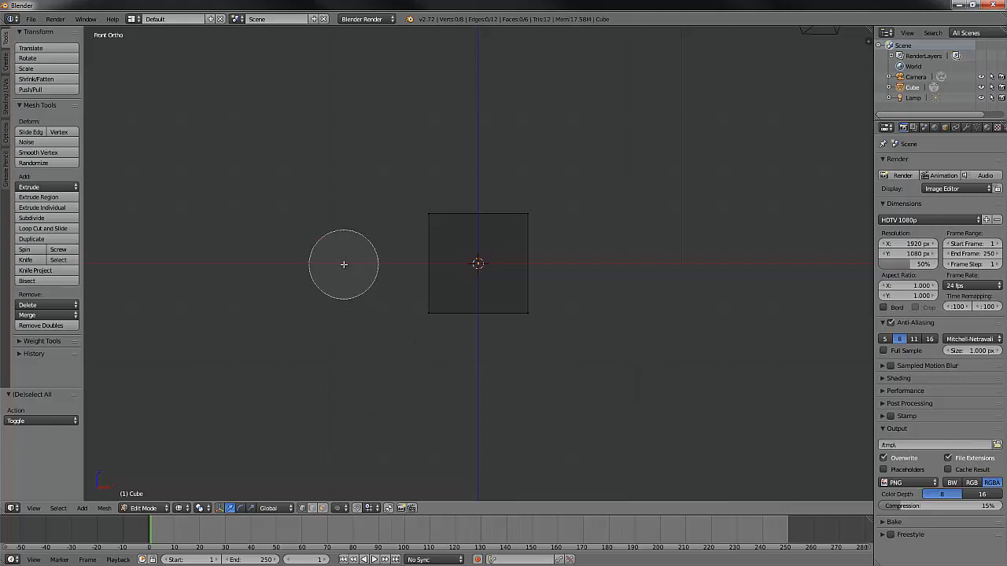
scroll(344, 265, "down", 3)
scroll(343, 264, "up", 3)
scroll(343, 264, "up", 2)
scroll(344, 264, "down", 4)
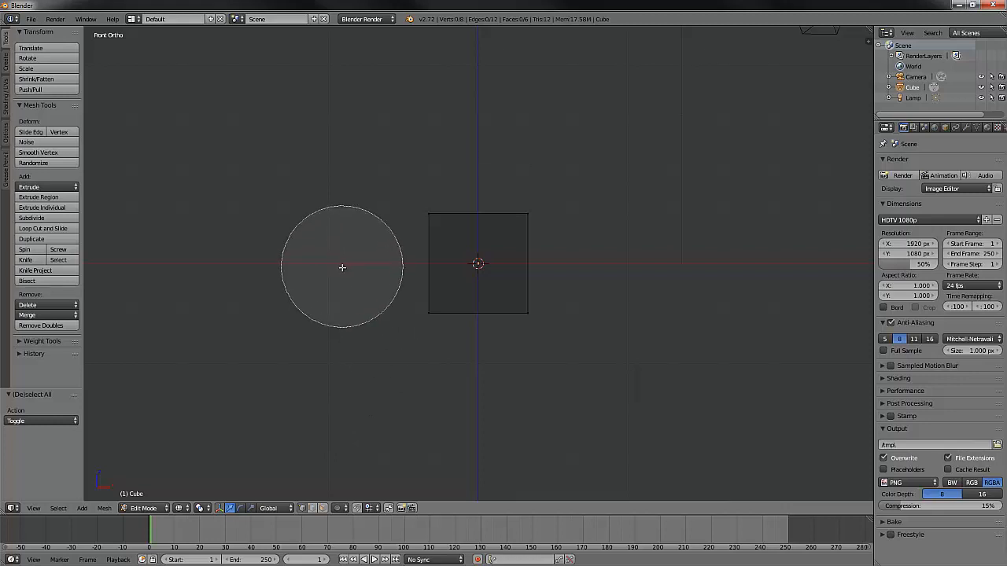
scroll(343, 264, "up", 4)
right_click(341, 268)
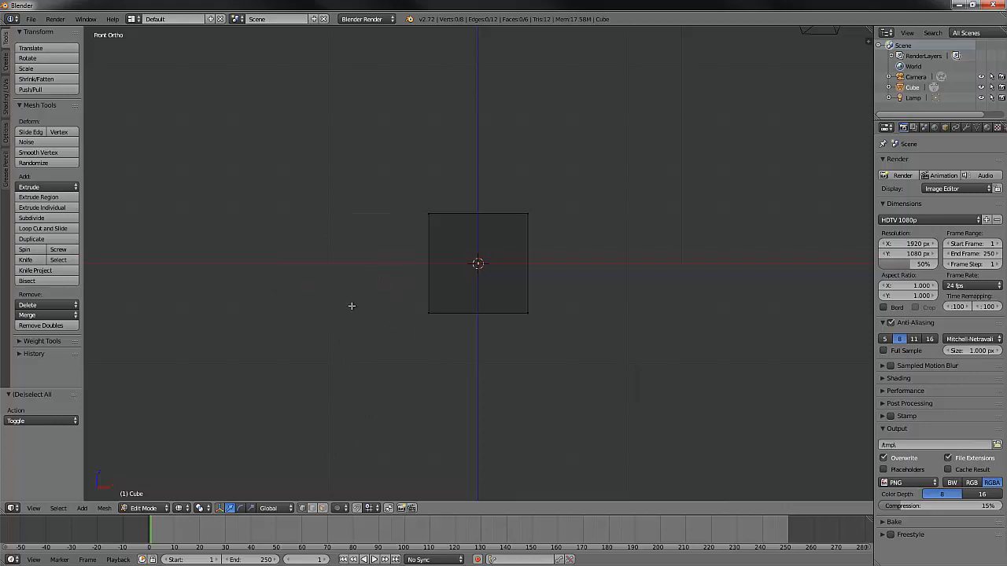
Restore solid shading and delete the cube in Object Mode.
key("a")
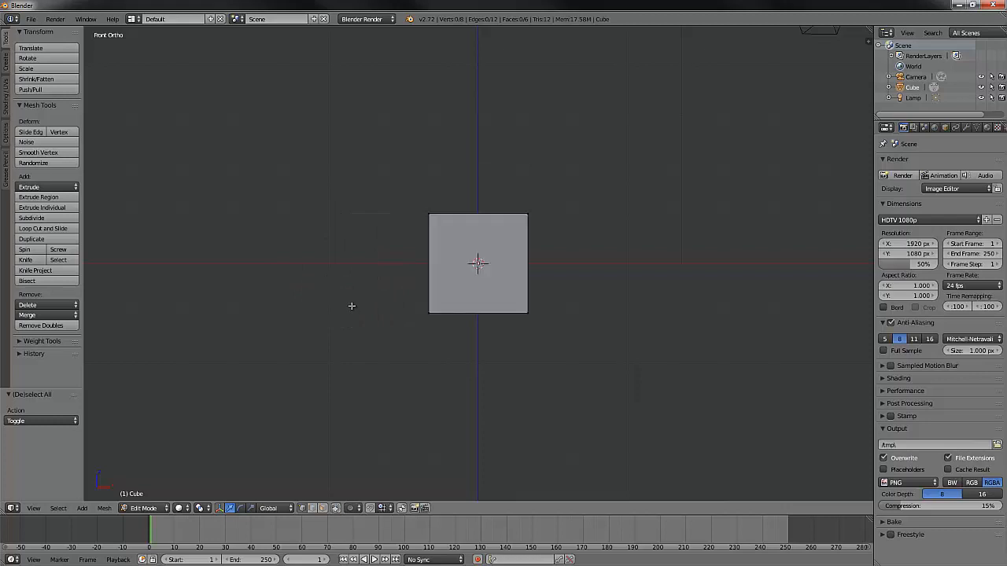
key("Tab")
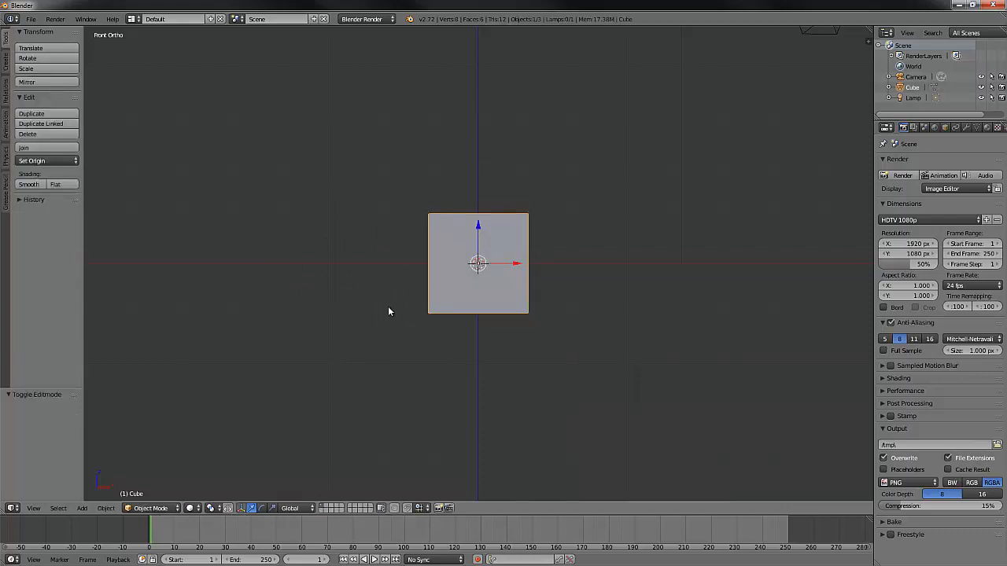
key("x")
left_click(389, 308)
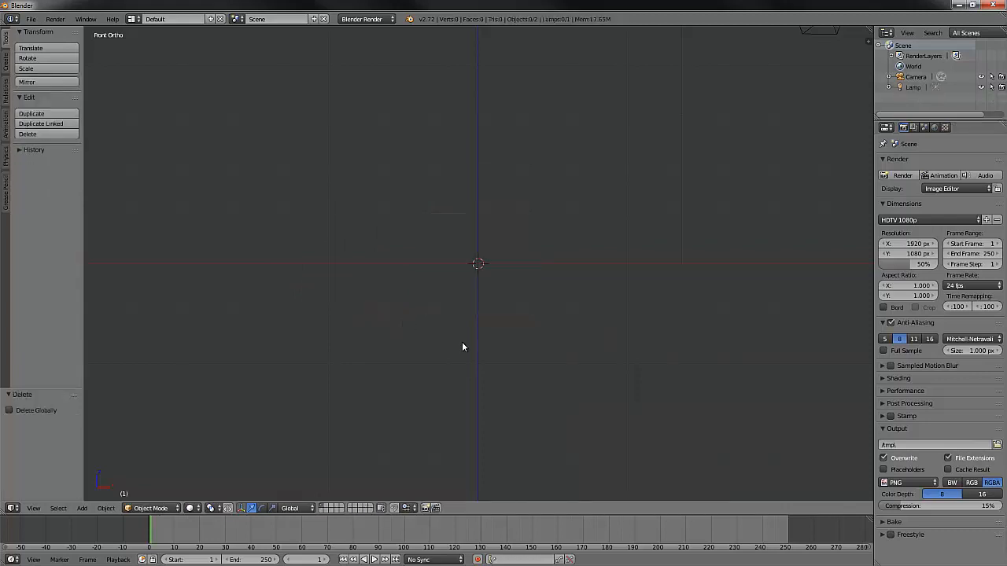
Add a UV sphere mesh to the scene.
key("shift+a")
mouse_move(463, 343)
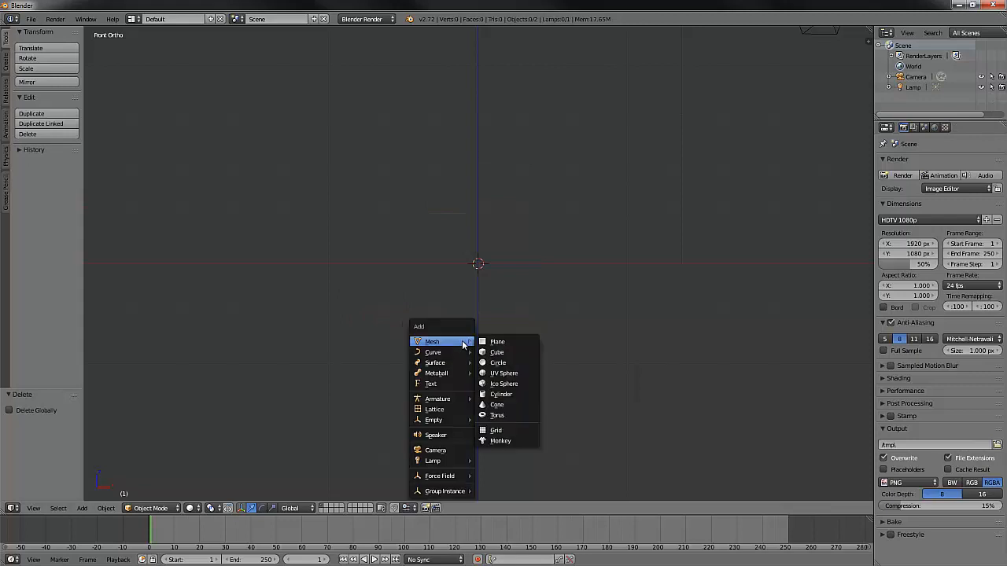
left_click(506, 374)
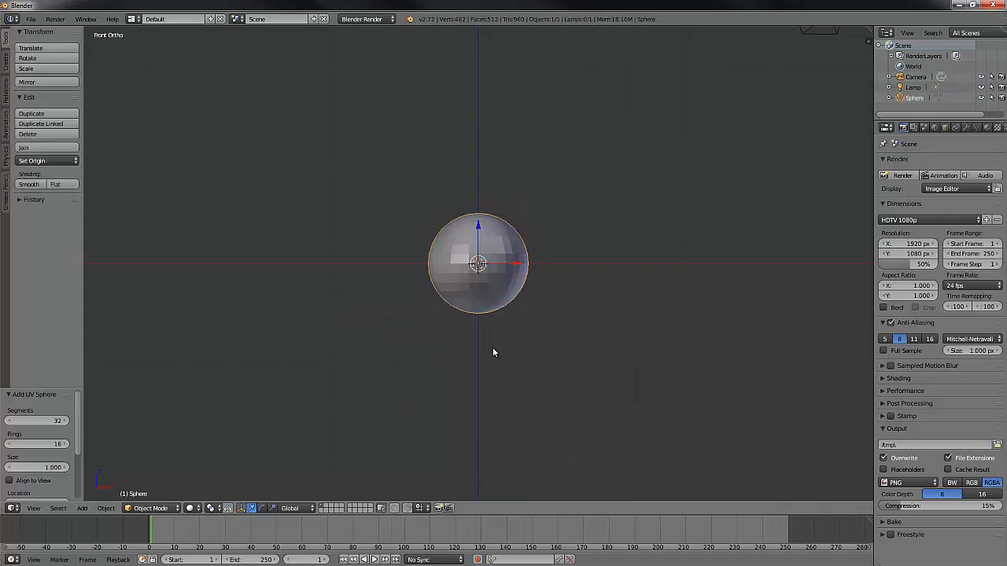
In Edit Mode, deselect the whole sphere and circle-select a horizontal band of vertices around its middle.
key("Tab")
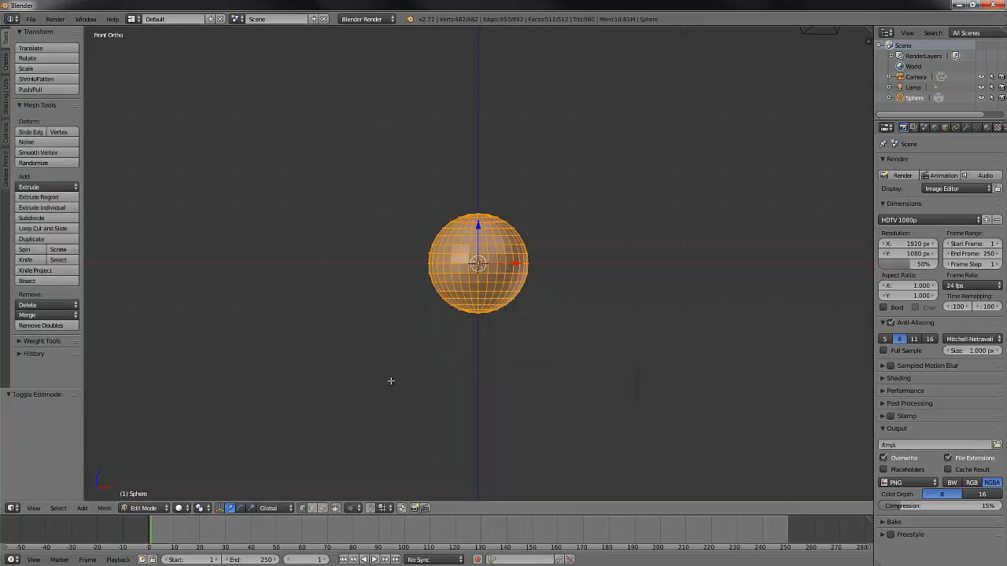
key("a")
key("c")
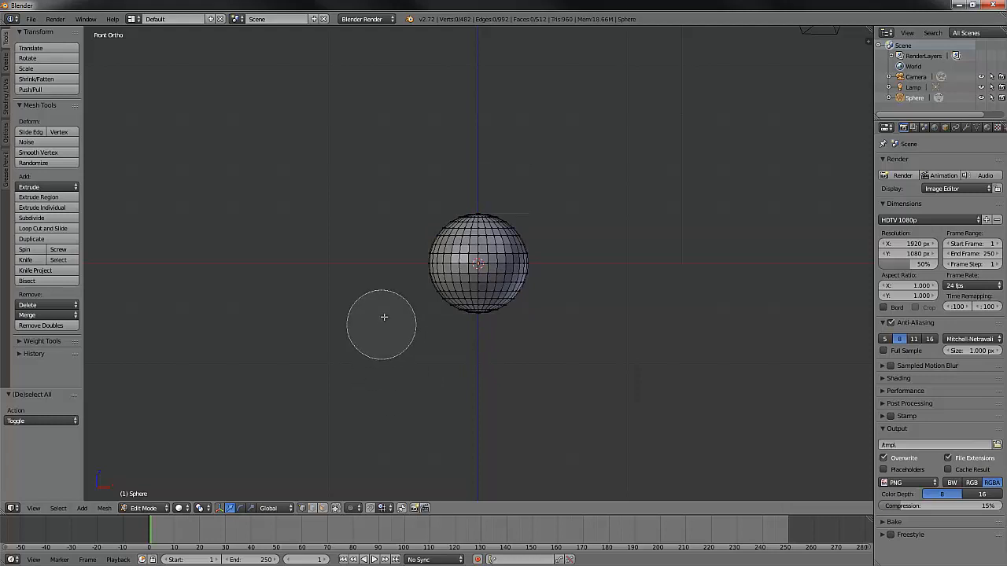
scroll(384, 295, "up", 3)
mouse_move(385, 272)
left_mouse_down()
mouse_move(535, 265)
mouse_move(409, 247)
mouse_move(555, 255)
left_mouse_up()
right_click(555, 255)
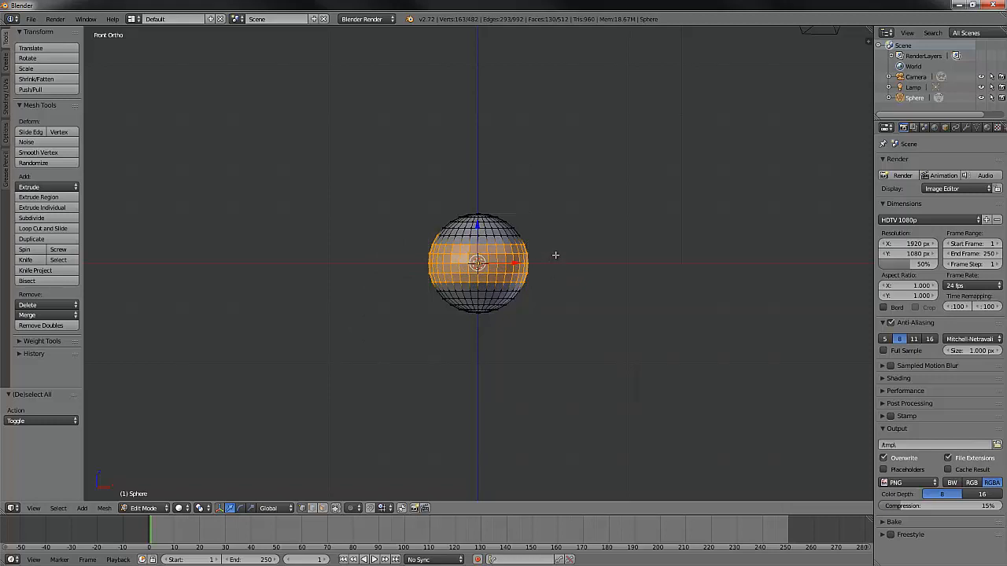
Extend the selection with circle select until every vertex of the sphere is selected.
scroll(555, 254, "up", 4)
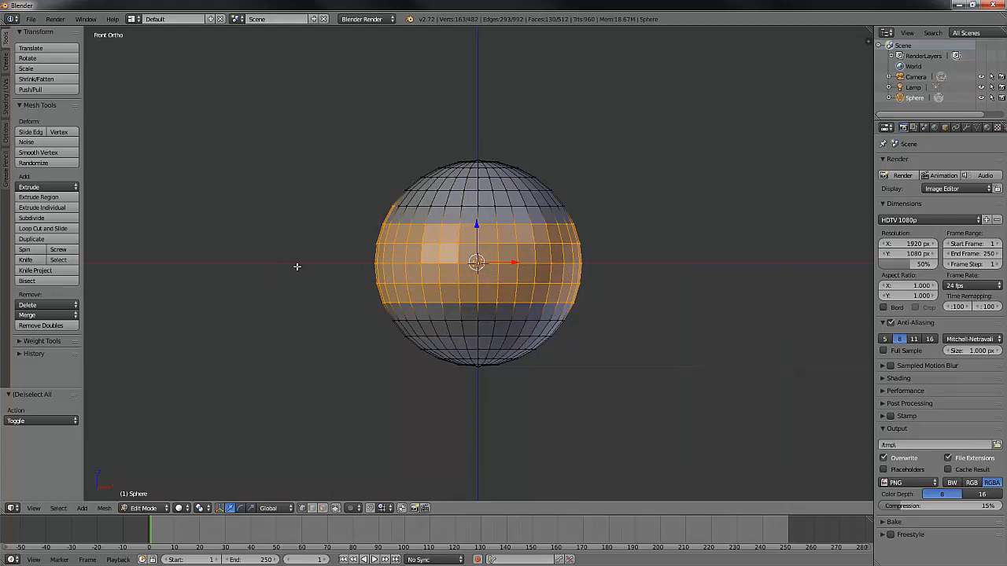
key("c")
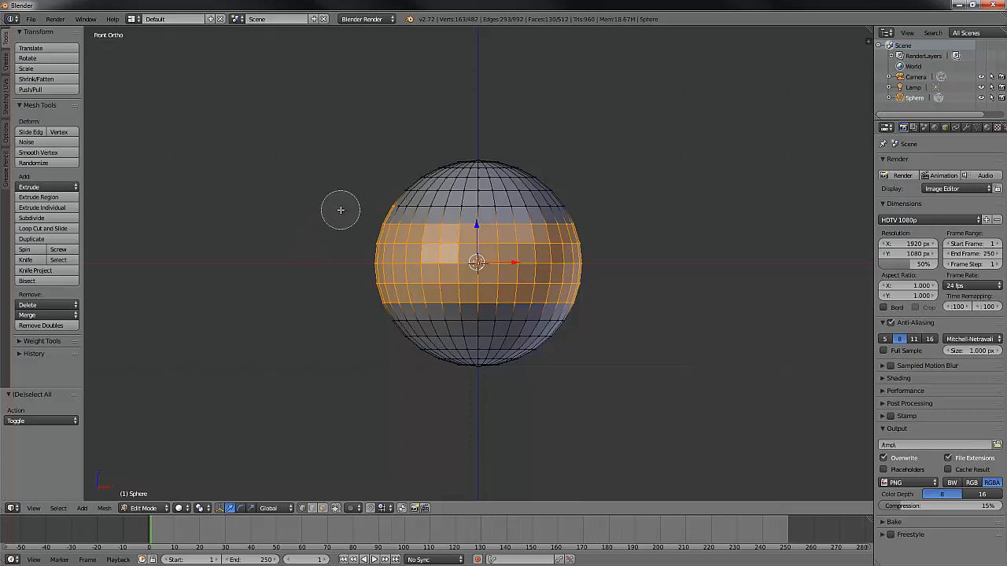
mouse_move(339, 209)
left_mouse_down()
mouse_move(595, 209)
mouse_move(396, 202)
mouse_move(375, 189)
mouse_move(546, 180)
mouse_move(420, 169)
mouse_move(350, 190)
left_mouse_up()
mouse_move(291, 348)
left_mouse_down()
mouse_move(417, 328)
mouse_move(596, 343)
mouse_move(456, 367)
mouse_move(383, 353)
mouse_move(292, 266)
left_mouse_up()
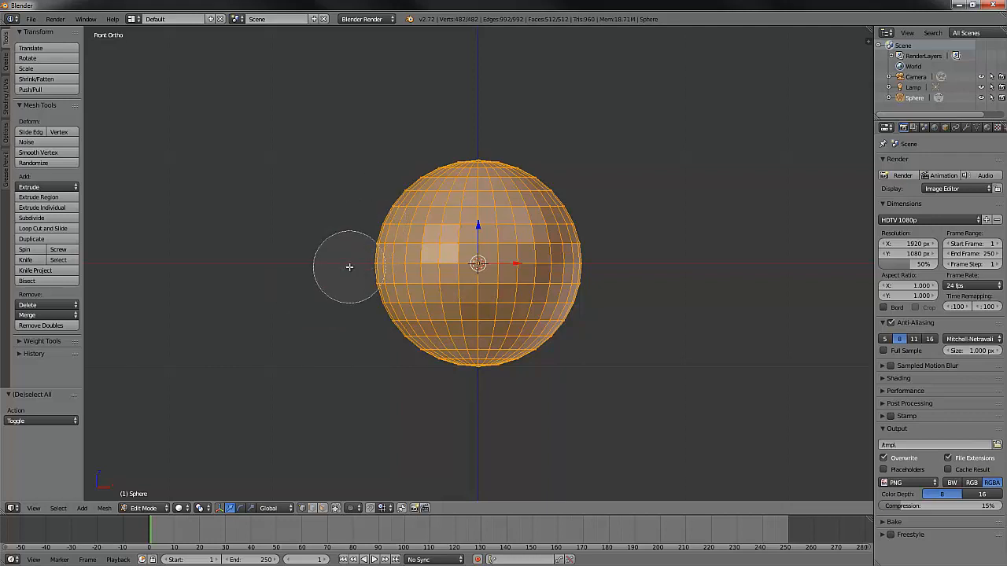
Deselect a patch on the sphere's left side with the circle brush and select it again.
middle_click_drag(353, 275, 404, 281)
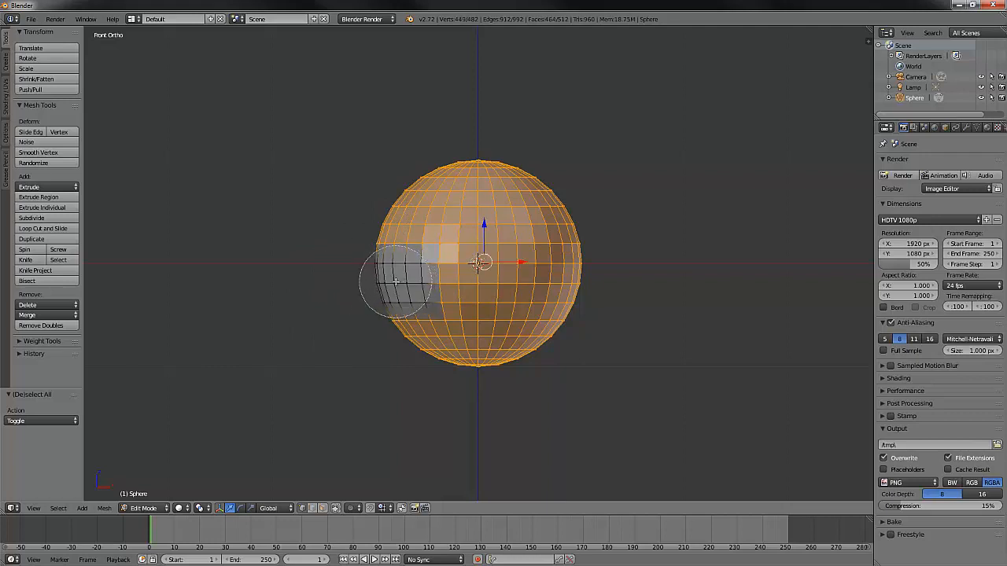
mouse_move(359, 270)
left_mouse_down()
mouse_move(436, 286)
mouse_move(373, 292)
left_mouse_up()
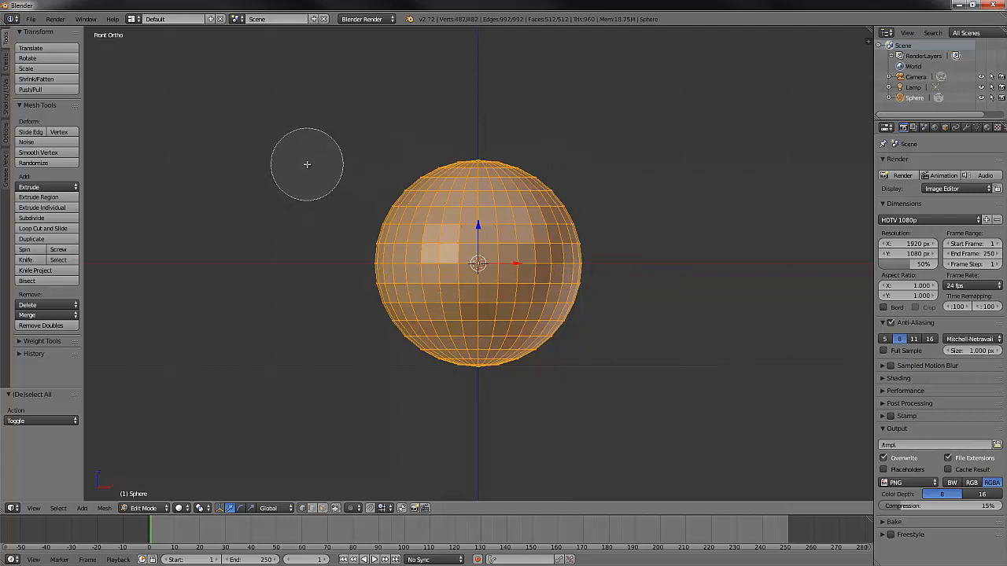
Brush away the selection with circle select over the sphere's top, bottom and middle until nothing remains selected.
middle_click_drag(328, 165, 663, 173)
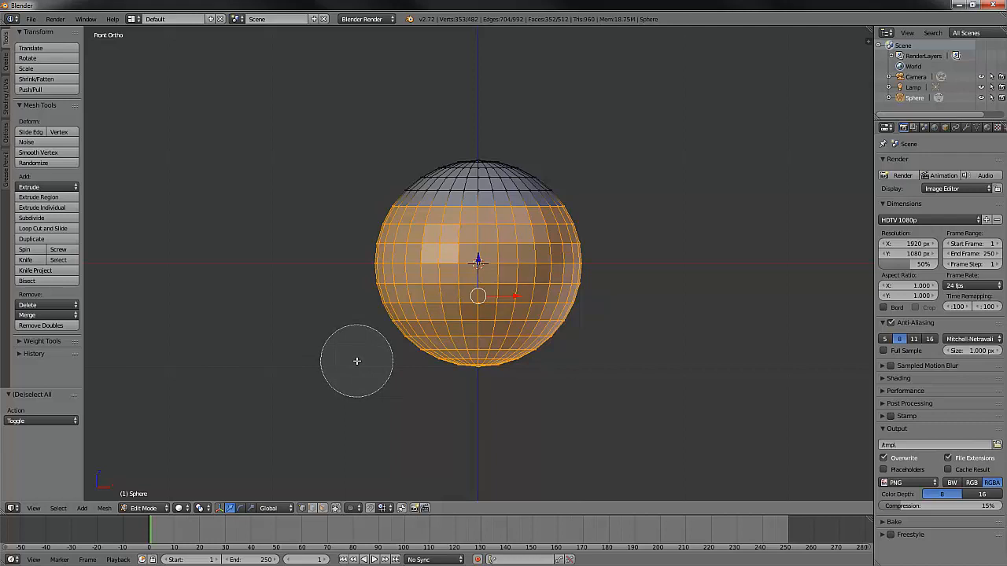
middle_click_drag(356, 361, 607, 364)
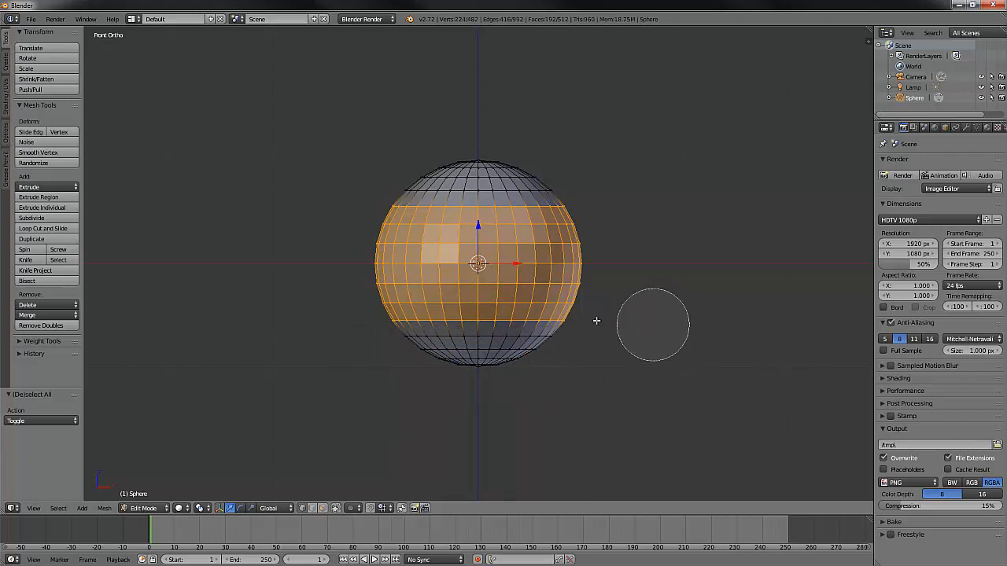
middle_click_drag(598, 320, 342, 313)
mouse_move(477, 284)
middle_mouse_down()
mouse_move(472, 220)
mouse_move(366, 236)
mouse_move(465, 212)
mouse_move(562, 247)
mouse_move(562, 263)
middle_mouse_up()
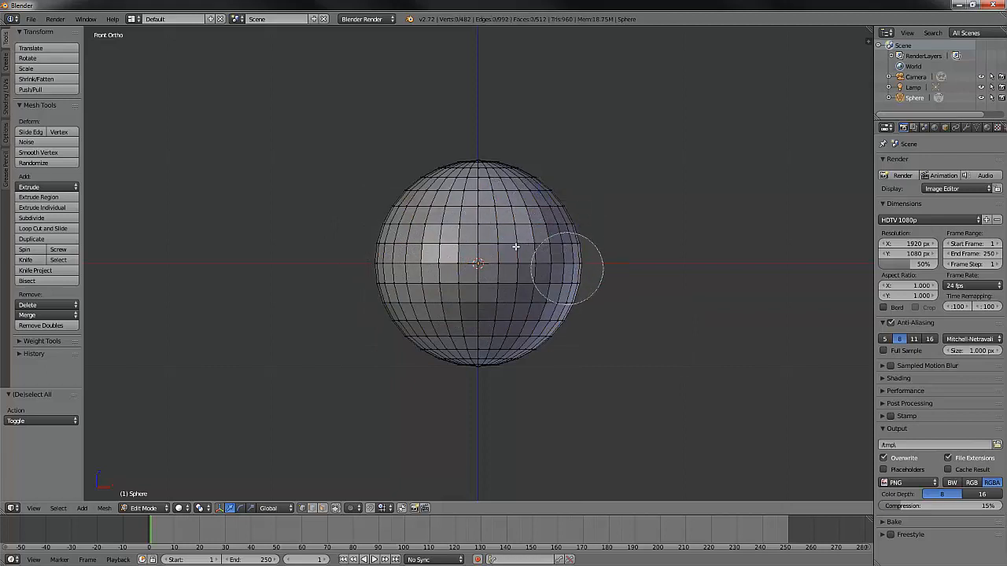
Leave circle select and box-select the sphere's left edge, extending the selection to its whole left half.
right_click(338, 147)
key("b")
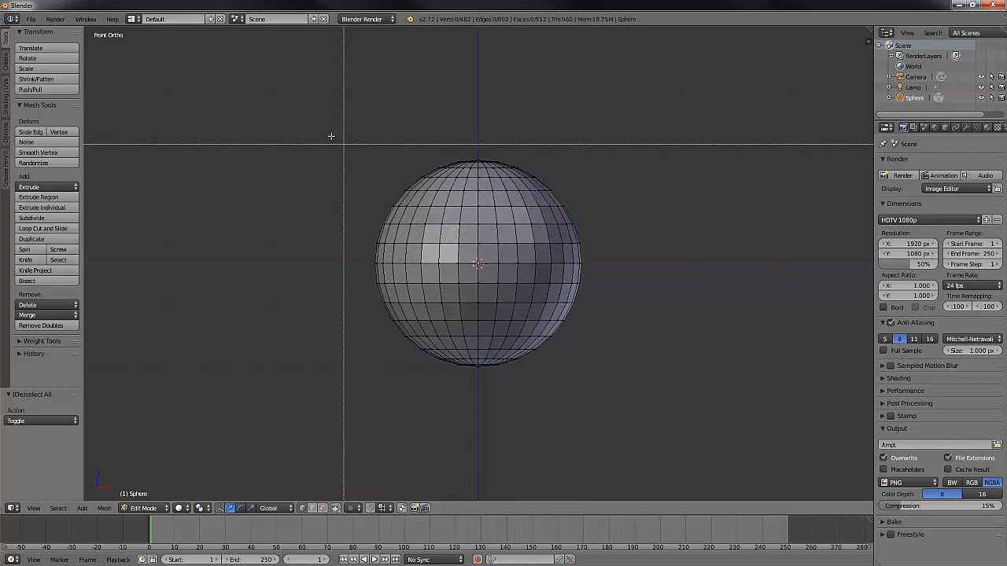
mouse_move(337, 131)
left_mouse_down()
mouse_move(403, 289)
mouse_move(406, 353)
left_mouse_up()
key("b")
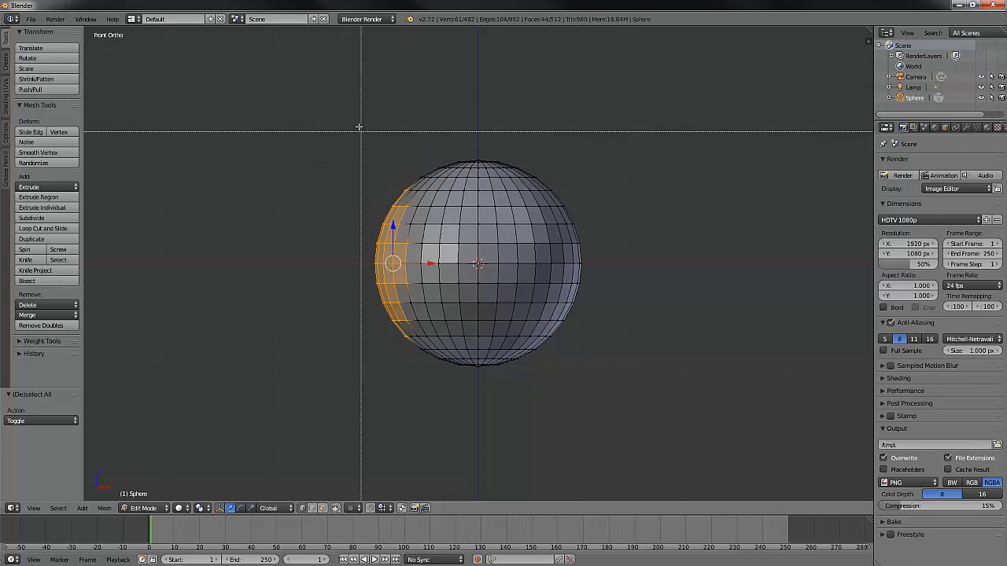
left_click_drag(359, 124, 480, 425)
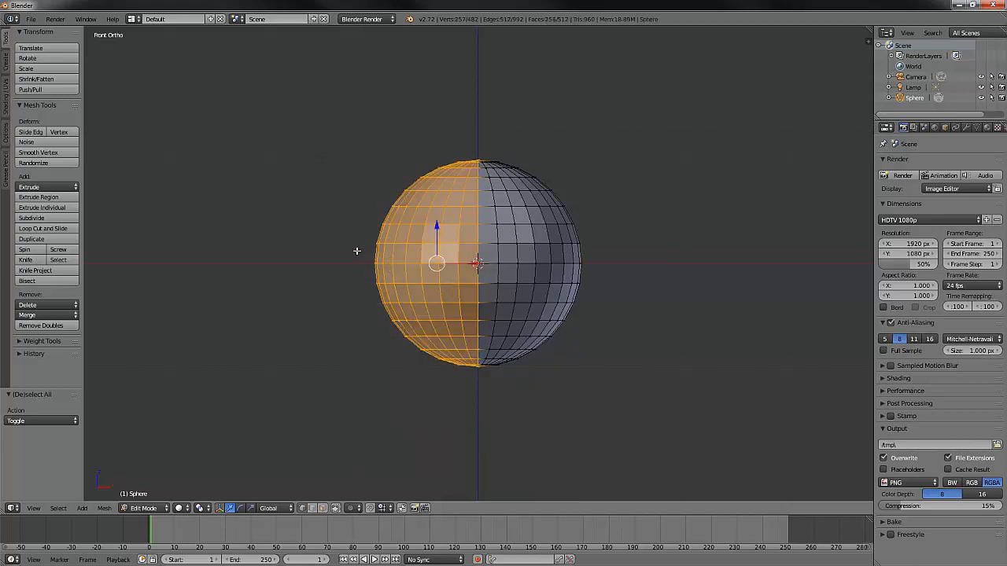
Box-deselect the upper and lower parts of the selected half, and clear the remaining selection.
key("b")
right_click(344, 133)
middle_click_drag(343, 131, 579, 206)
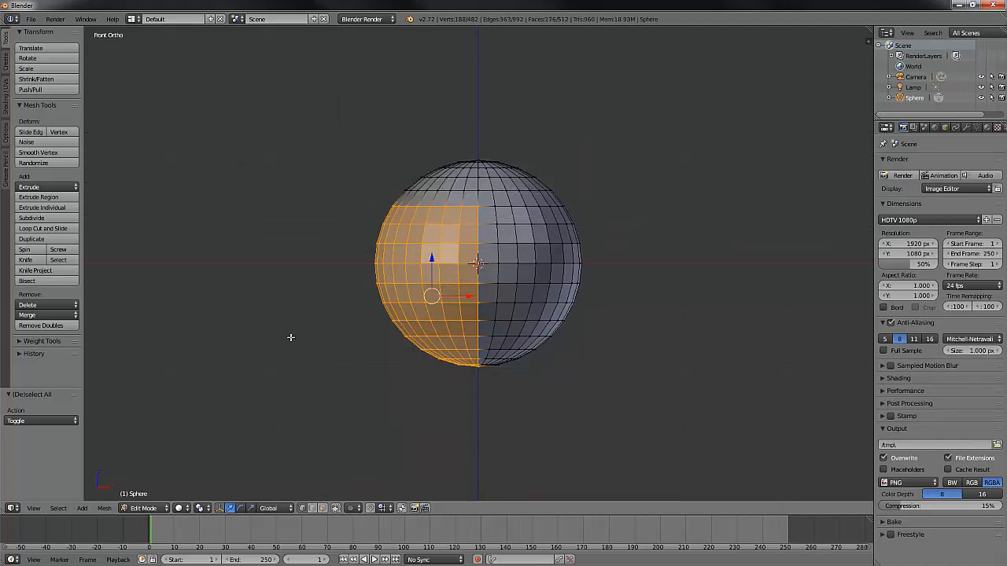
key("b")
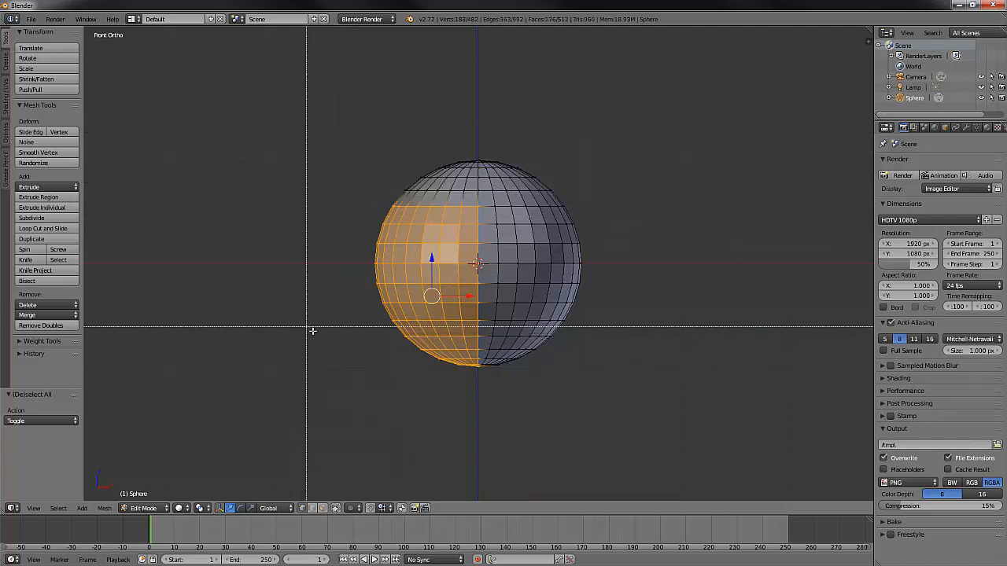
middle_click_drag(306, 327, 581, 394)
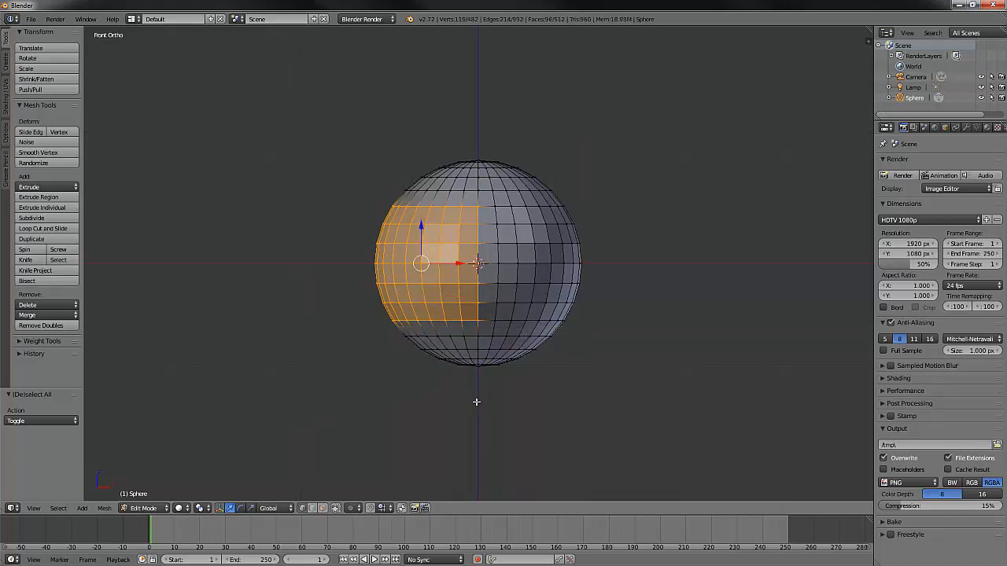
key("a")
Switch to a perspective view of the sphere and limit selection to visible geometry.
middle_click_drag(521, 385, 504, 399)
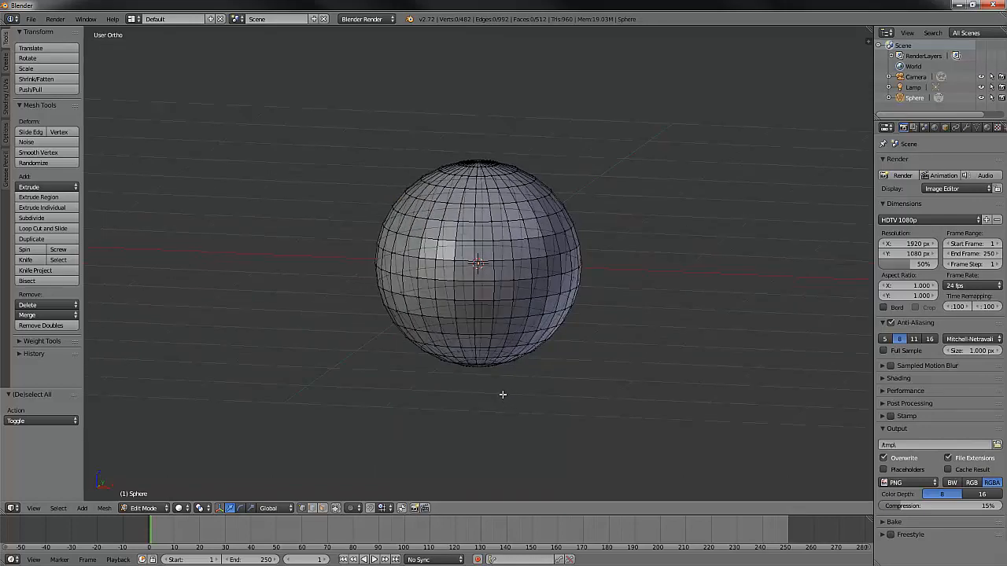
key("KP_5")
scroll(504, 391, "down", 3)
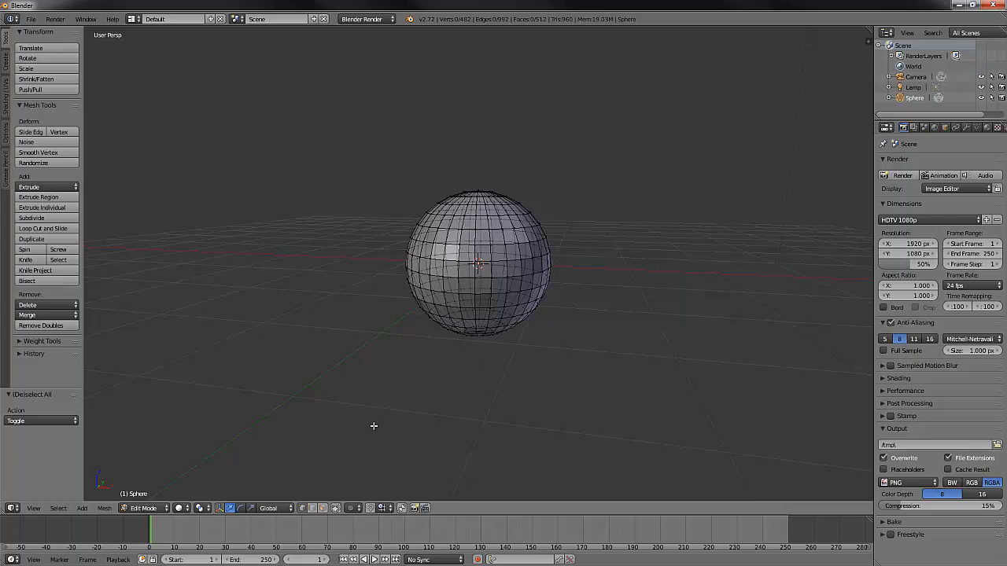
left_click(336, 508)
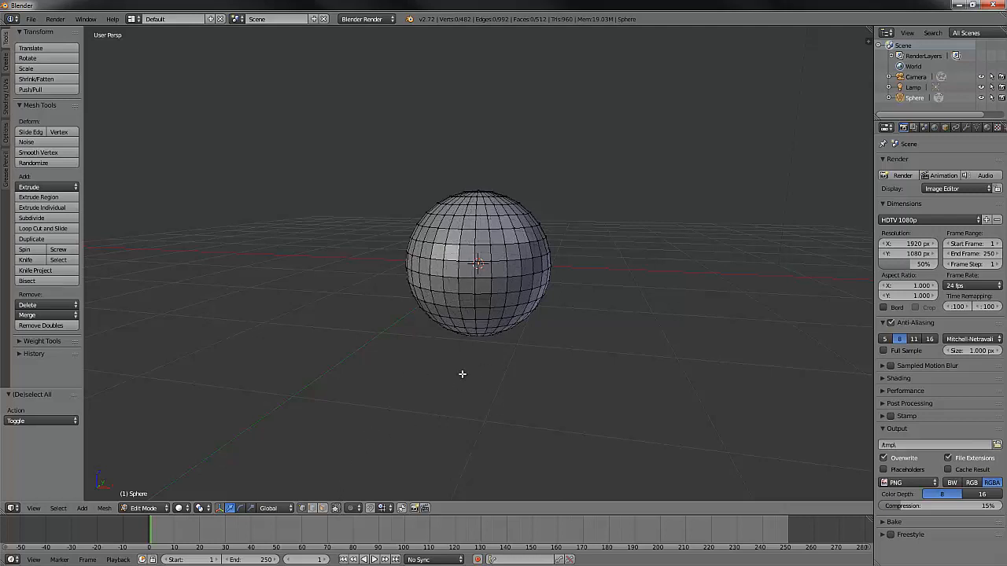
scroll(462, 374, "up", 2)
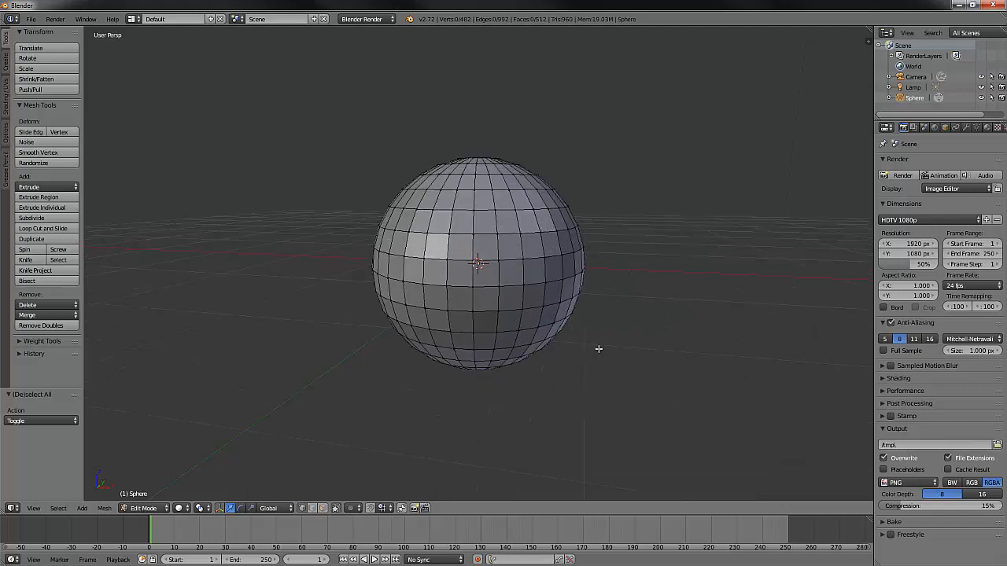
Select the four corner vertices of one face left of the sphere's centre and move the face about 0.023 units down.
right_click(426, 233)
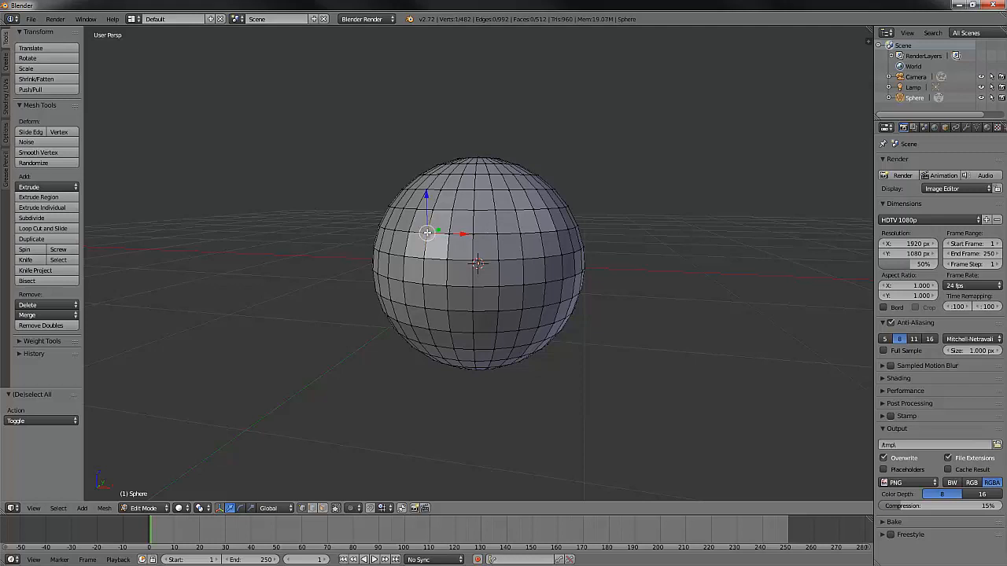
right_click(427, 256, "shift")
right_click(446, 258, "shift")
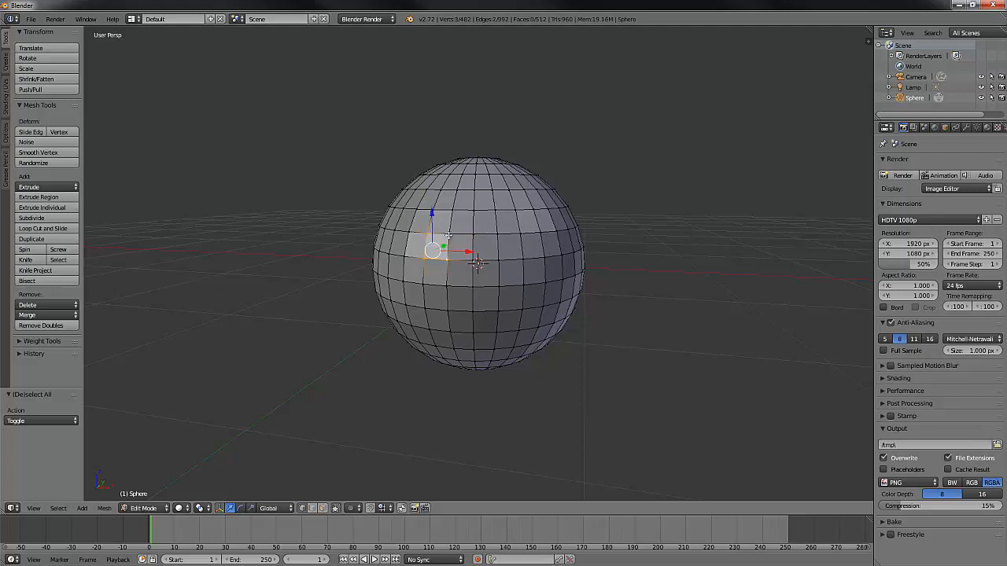
right_click(447, 234, "shift")
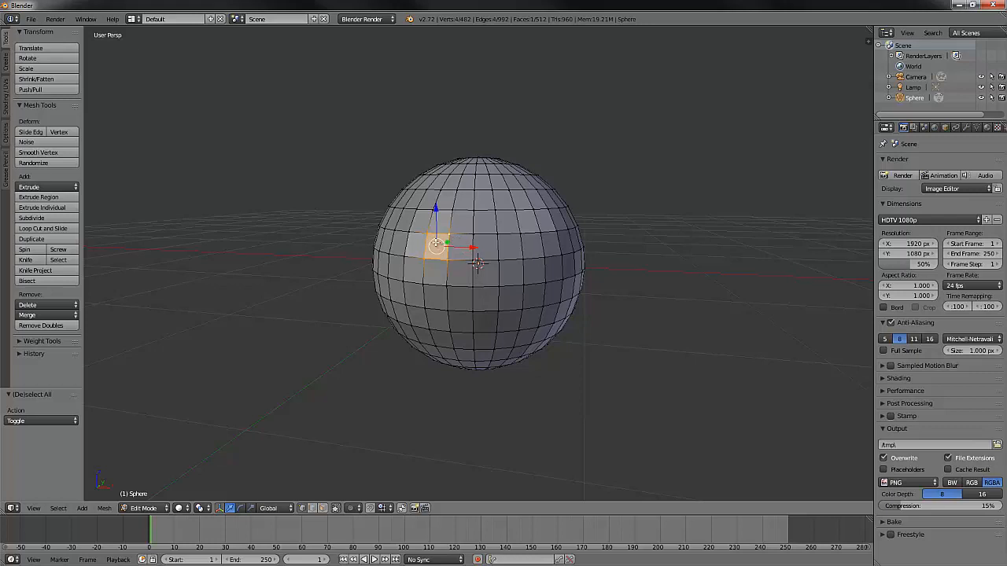
left_click_drag(436, 244, 436, 247)
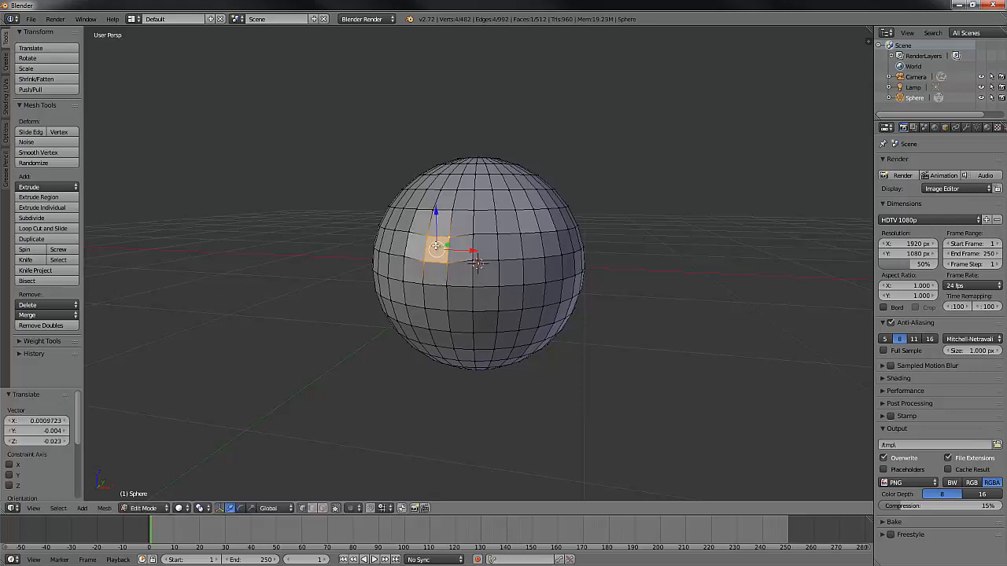
Try rotating and scaling the selected face, cancelling both transforms.
key("r")
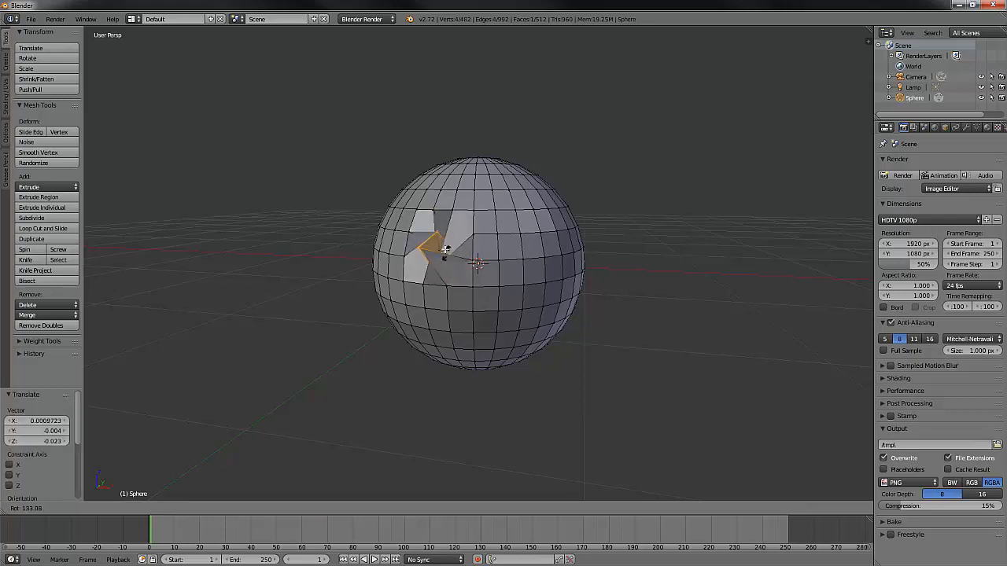
key("Escape")
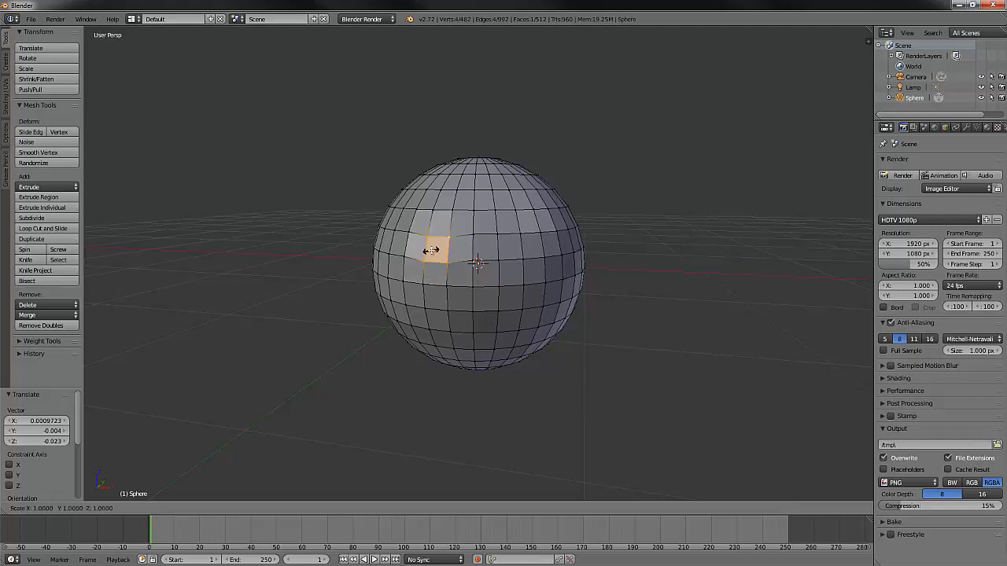
key("s")
key("Escape")
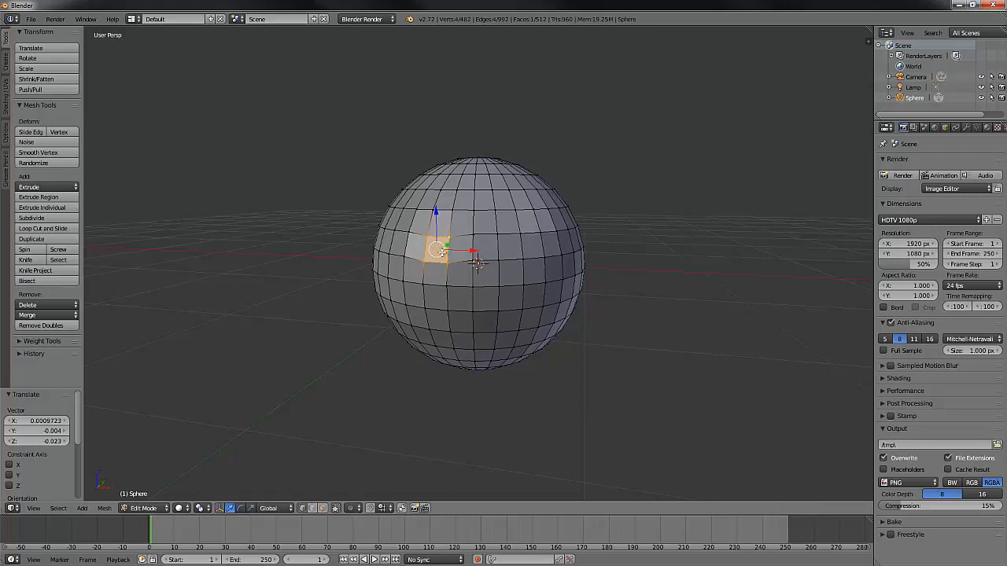
Clear the selection and box-select the ring of vertices around the sphere's equator in front wireframe view.
key("KP_1")
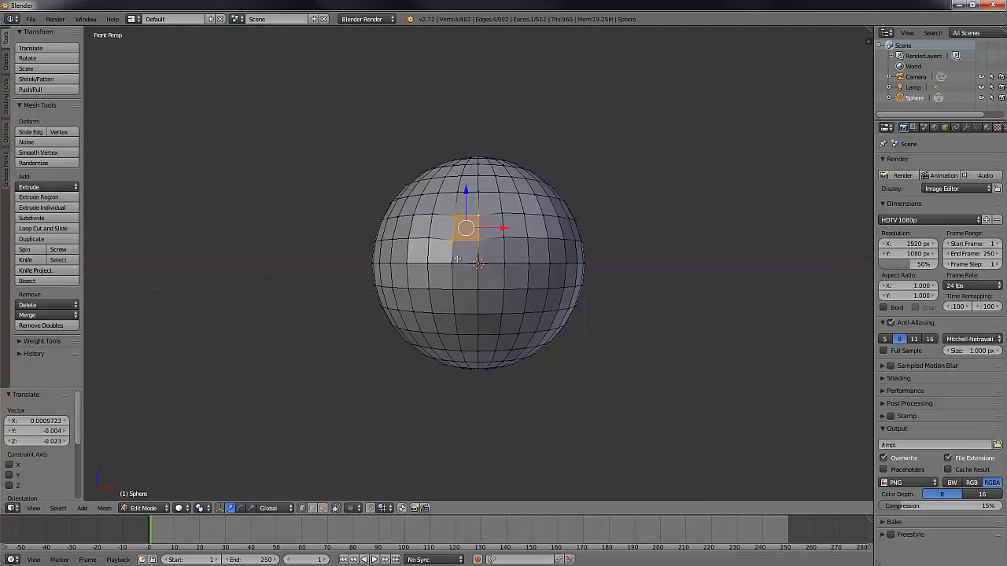
key("a")
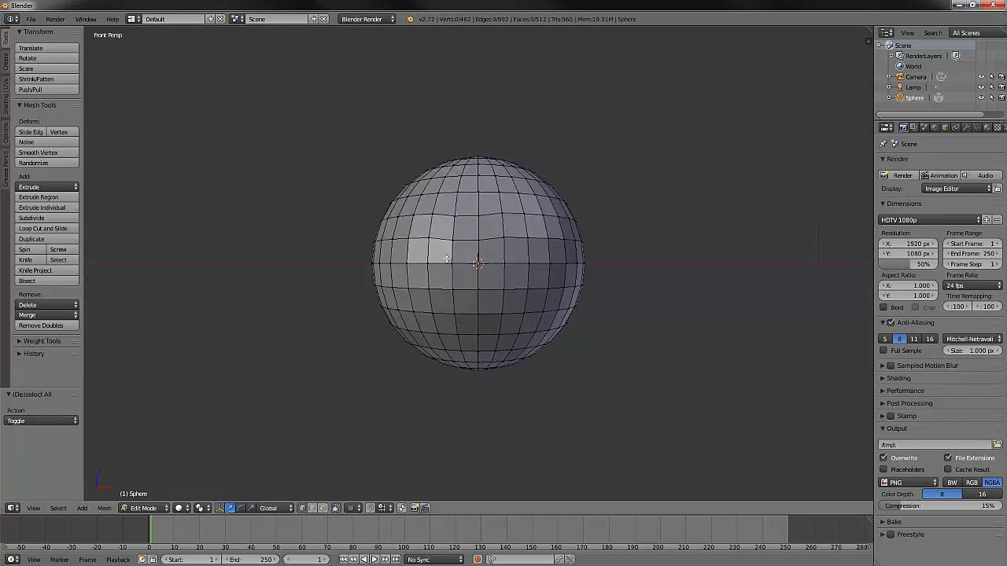
key("z")
key("b")
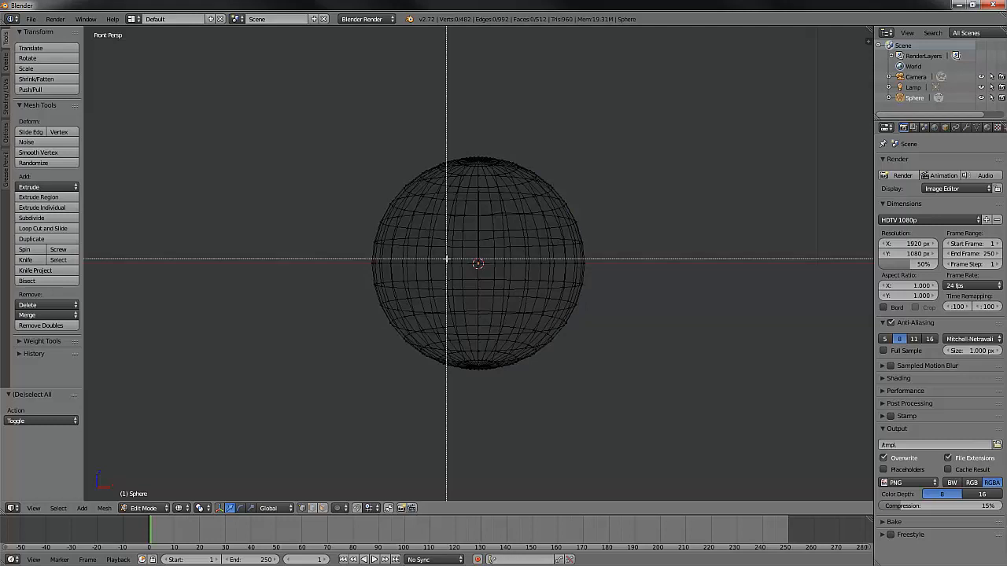
left_click_drag(334, 256, 627, 277)
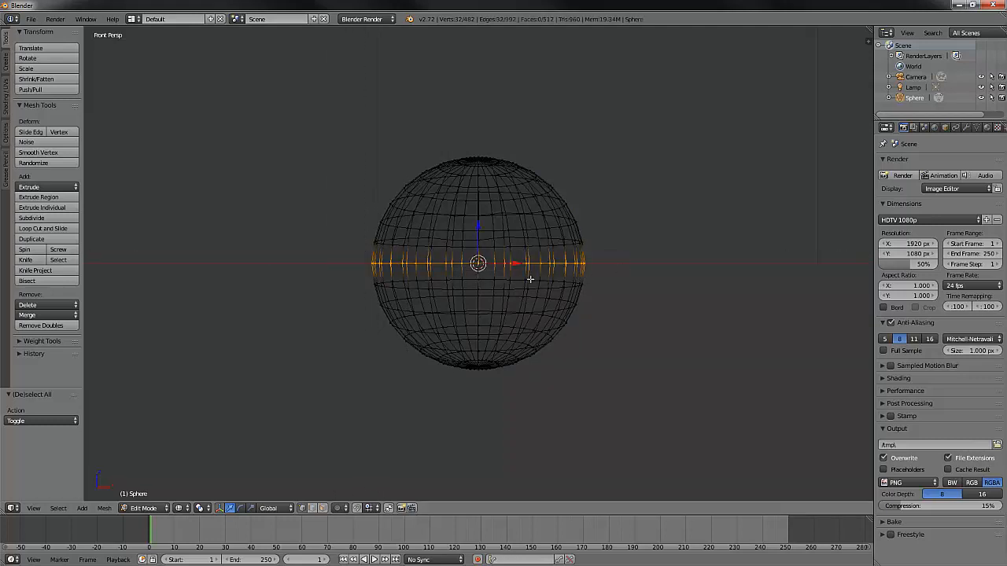
Scale the equator ring by about 1.92 along the X axis and return to solid shading.
key("s")
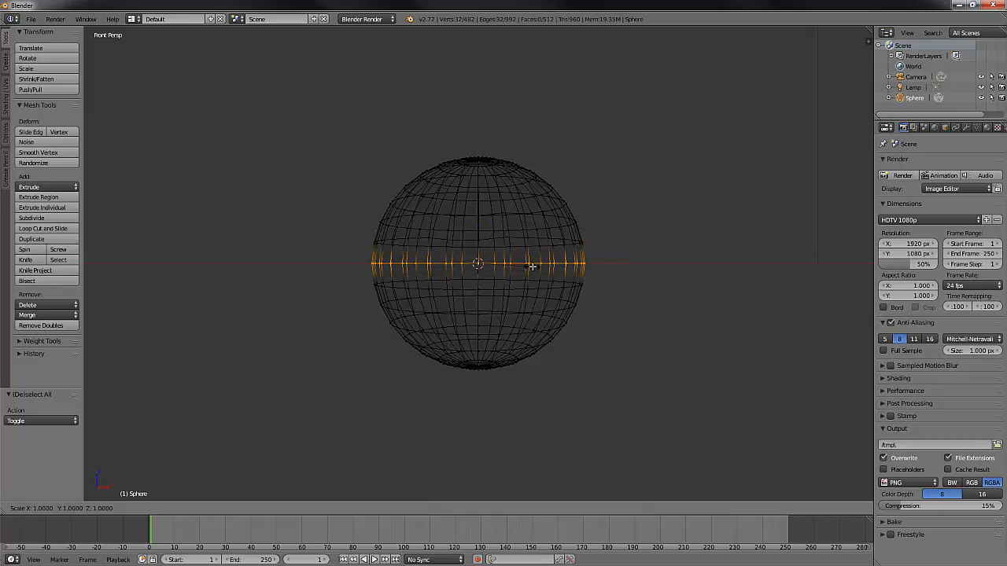
key("x")
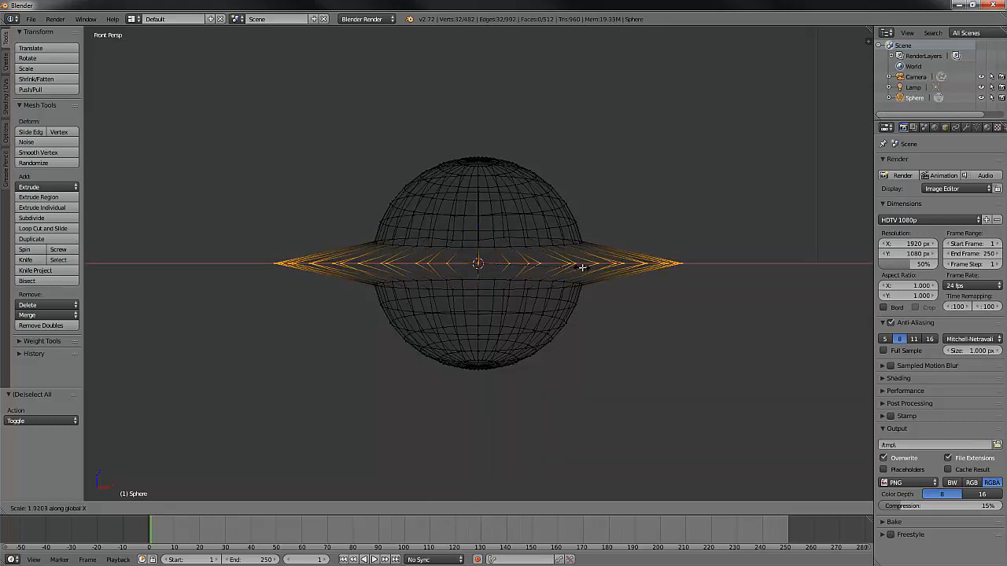
left_click(582, 267)
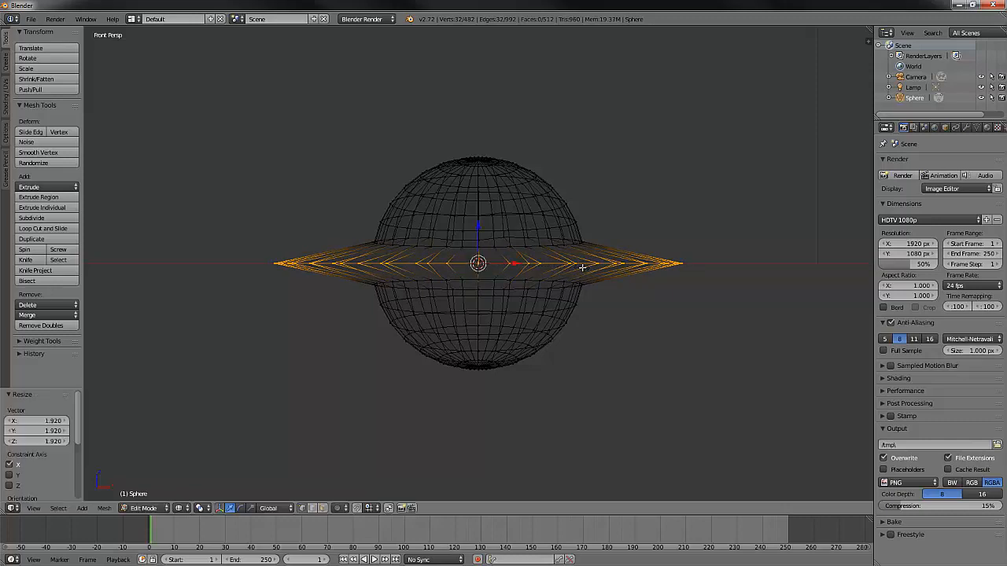
key("z")
middle_click_drag(587, 267, 564, 289)
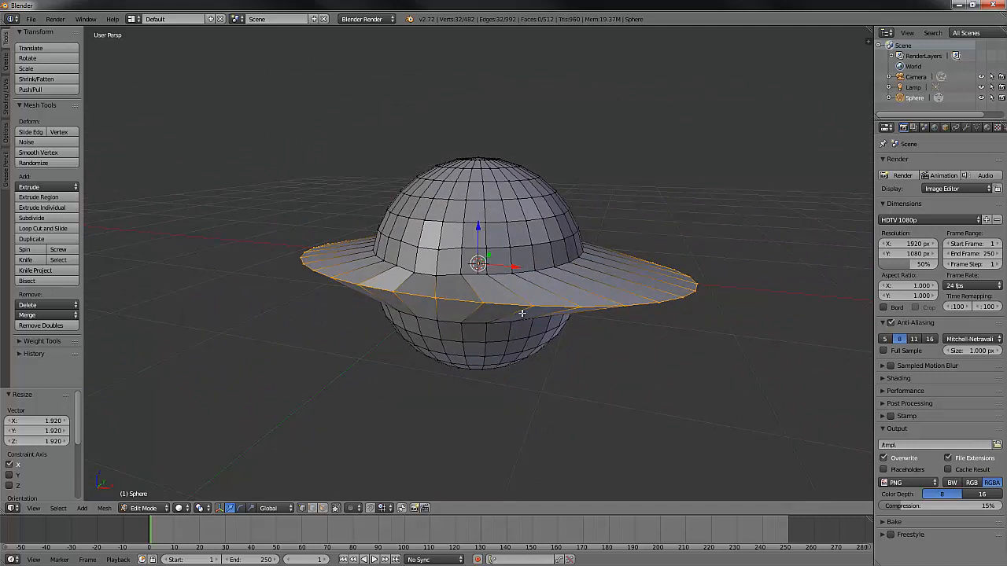
Undo the ring scaling, its box selection, and the earlier move and selection of the face.
key("ctrl+z")
key("ctrl+z")
key("ctrl+z")
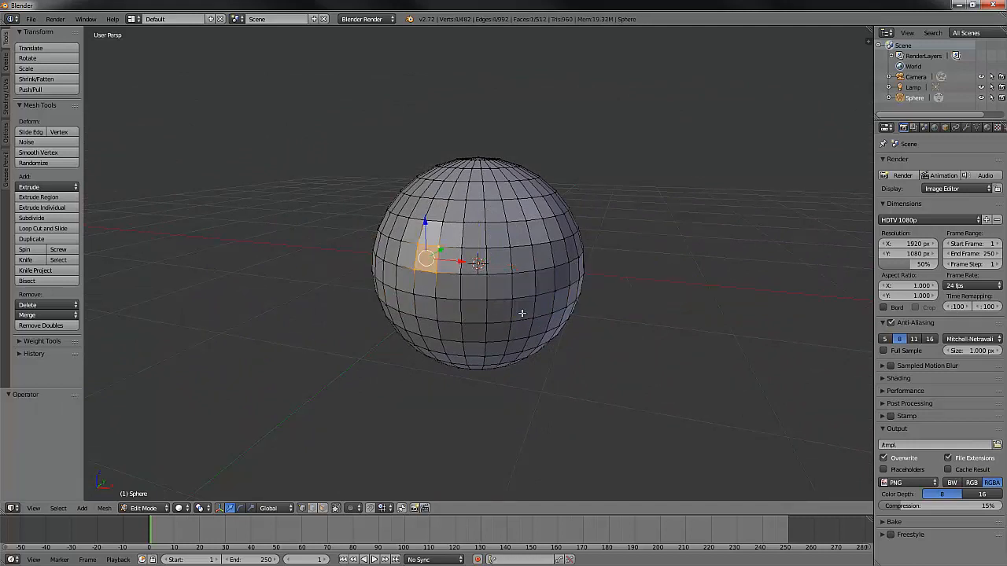
key("ctrl+z")
key("ctrl+z")
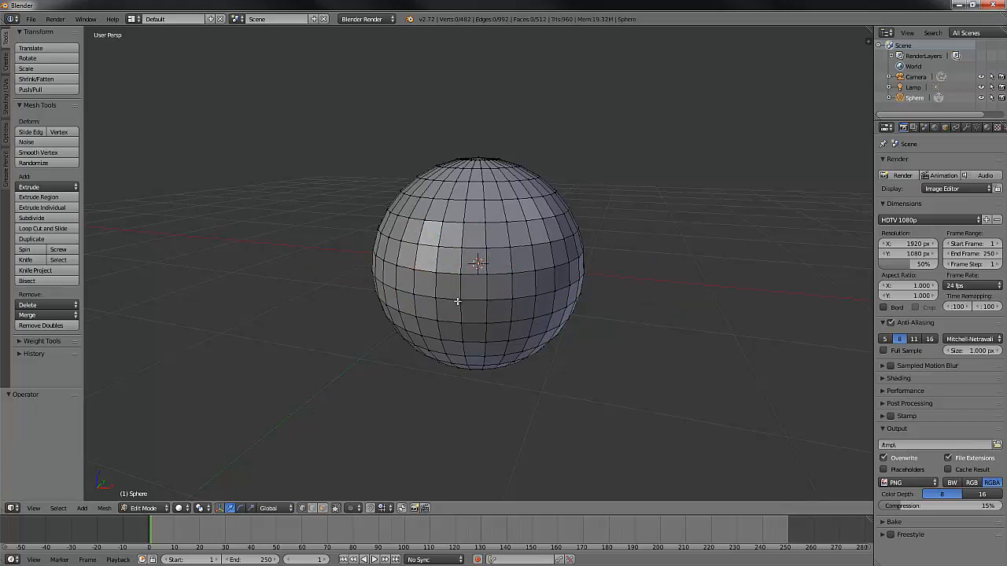
Place the 3D cursor in the empty space to the left of the sphere.
middle_click_drag(471, 306, 452, 324)
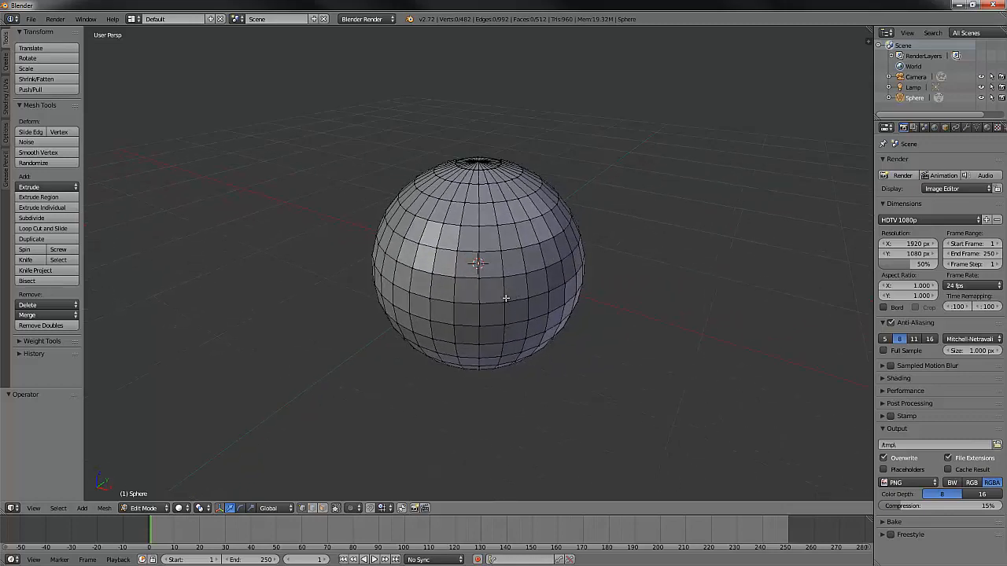
left_click(199, 205)
middle_click_drag(495, 237, 505, 251)
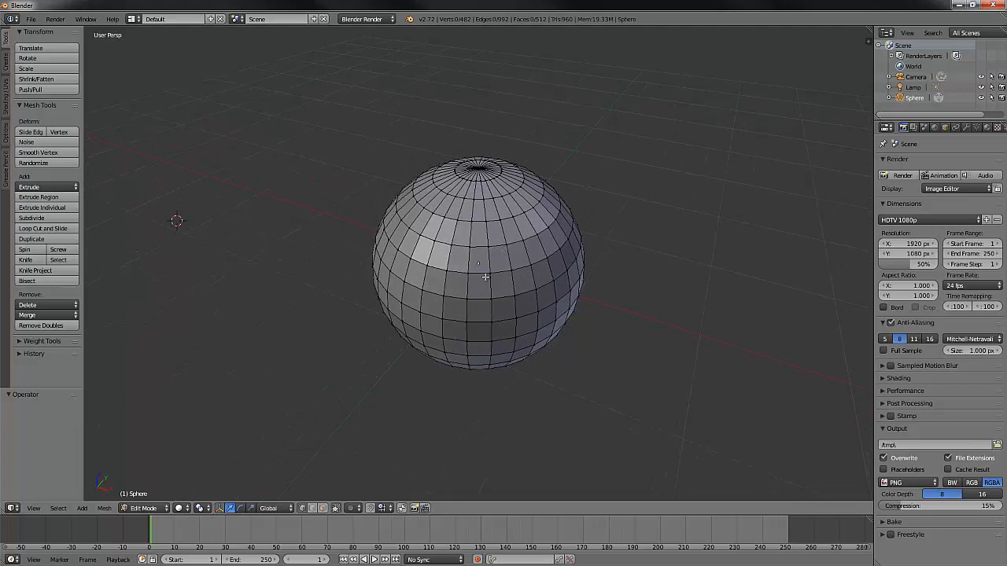
Enable proportional editing and look through its mode and falloff options.
key("o")
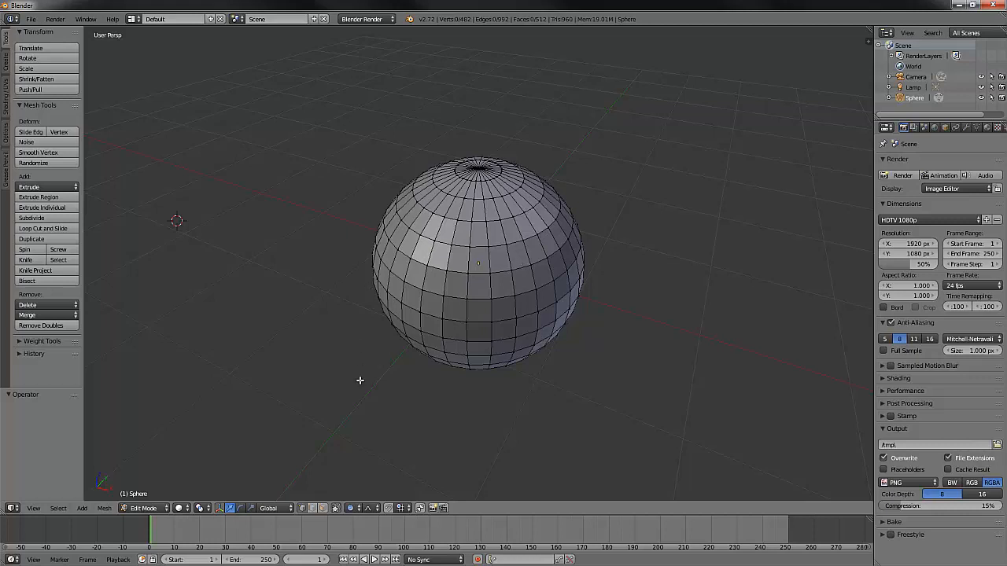
left_click(360, 510)
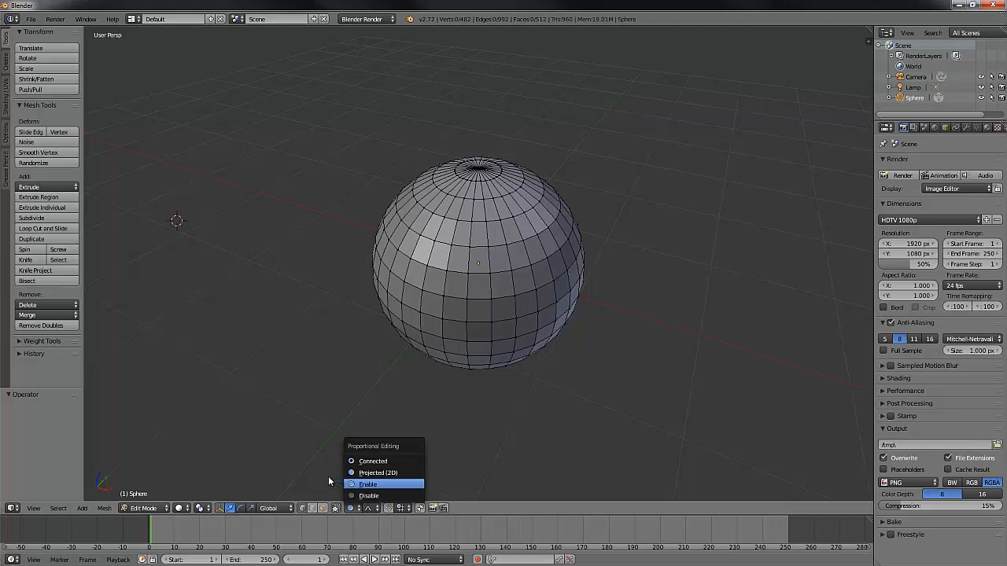
left_click(338, 483)
left_click(370, 508)
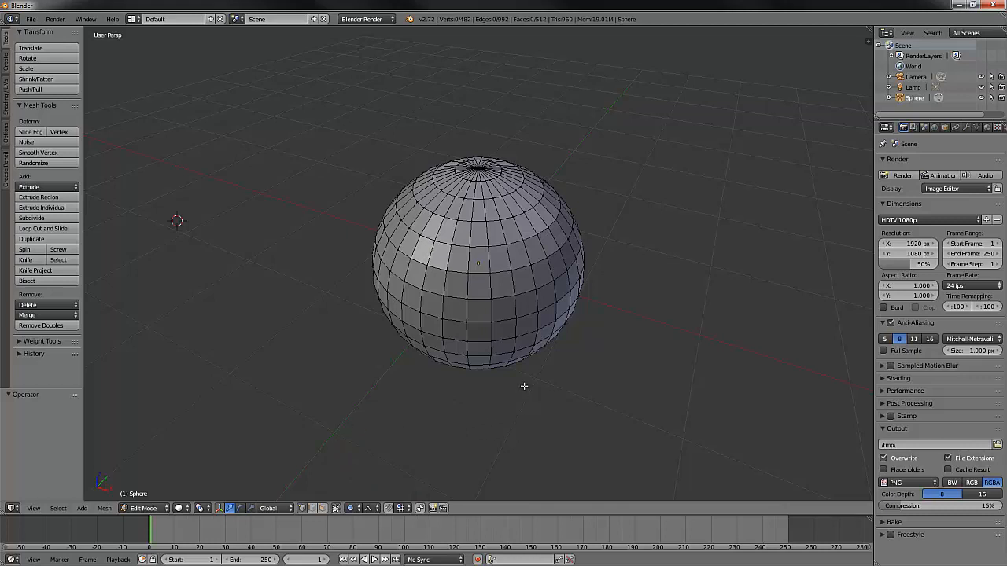
Raise the sphere's top pole vertex about 0.575 along the Z axis using smooth proportional editing with a proportional size of 1.46.
scroll(542, 386, "down", 1)
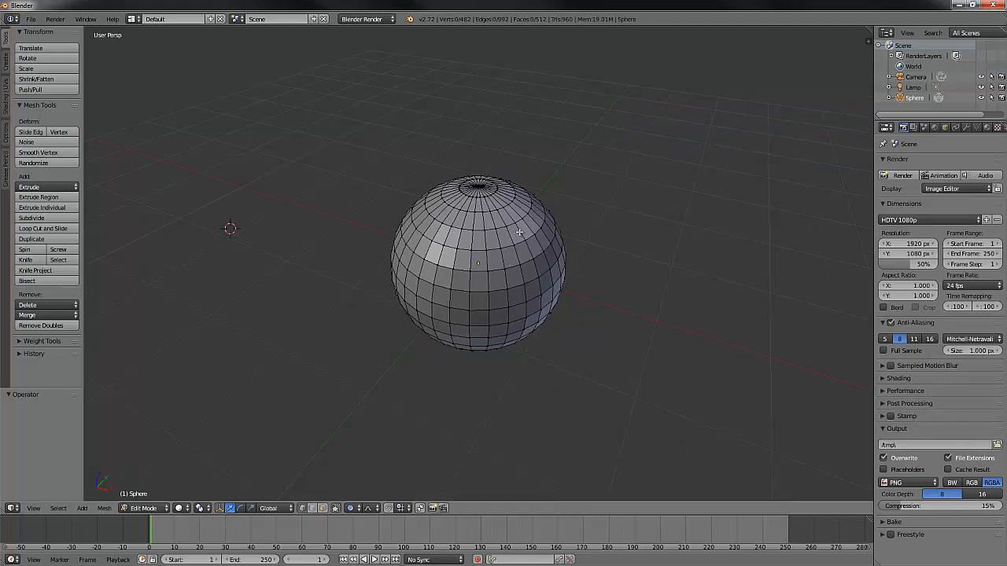
right_click(477, 184)
key("g")
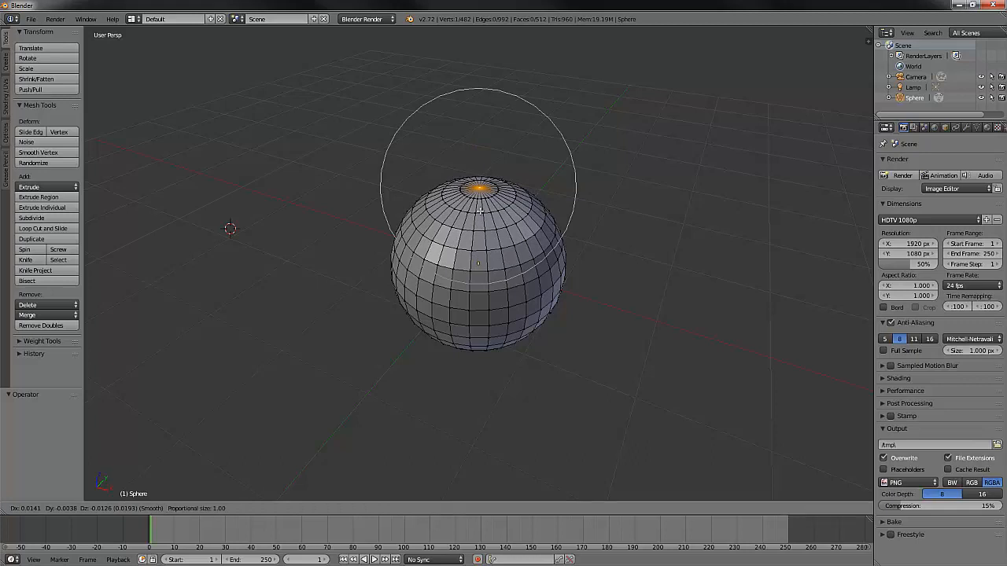
scroll(479, 211, "down", 2)
scroll(479, 211, "up", 8)
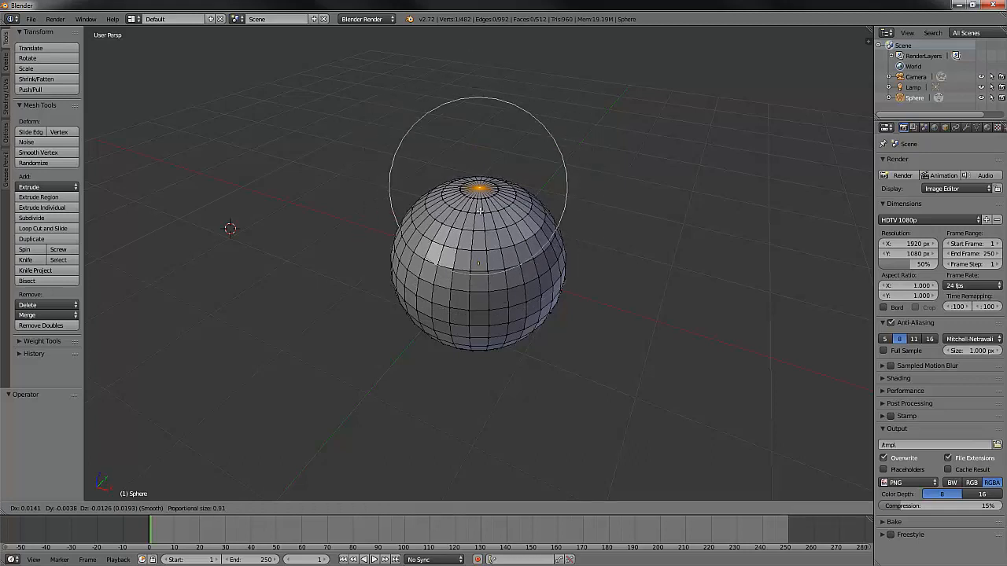
scroll(479, 211, "down", 8)
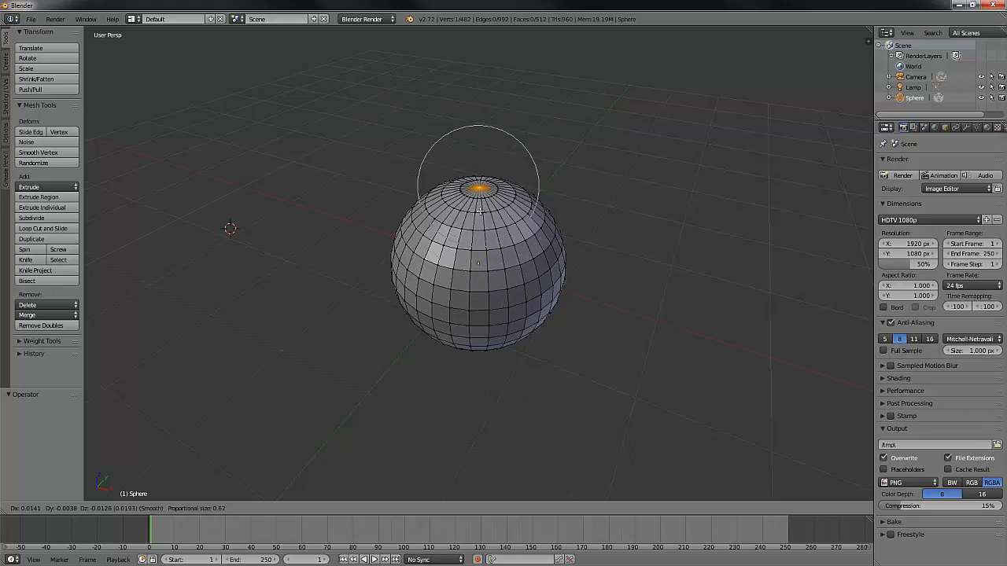
scroll(479, 211, "up", 7)
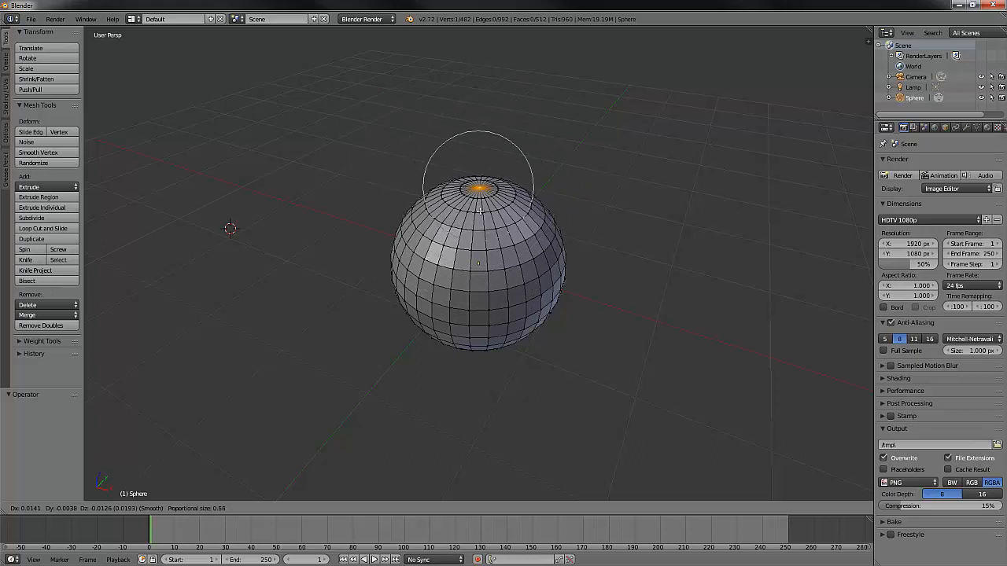
scroll(480, 211, "down", 8)
scroll(479, 211, "down", 1)
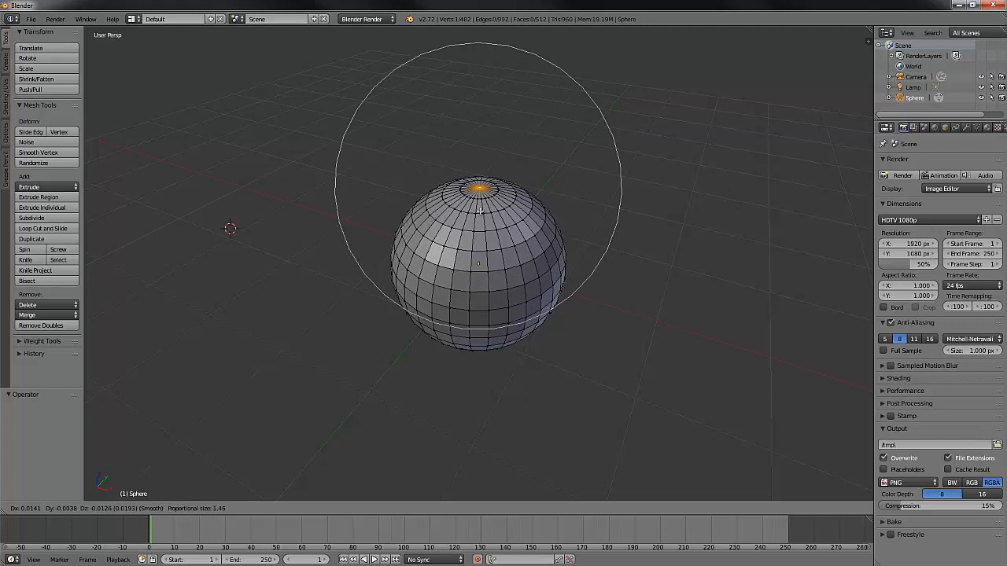
key("z")
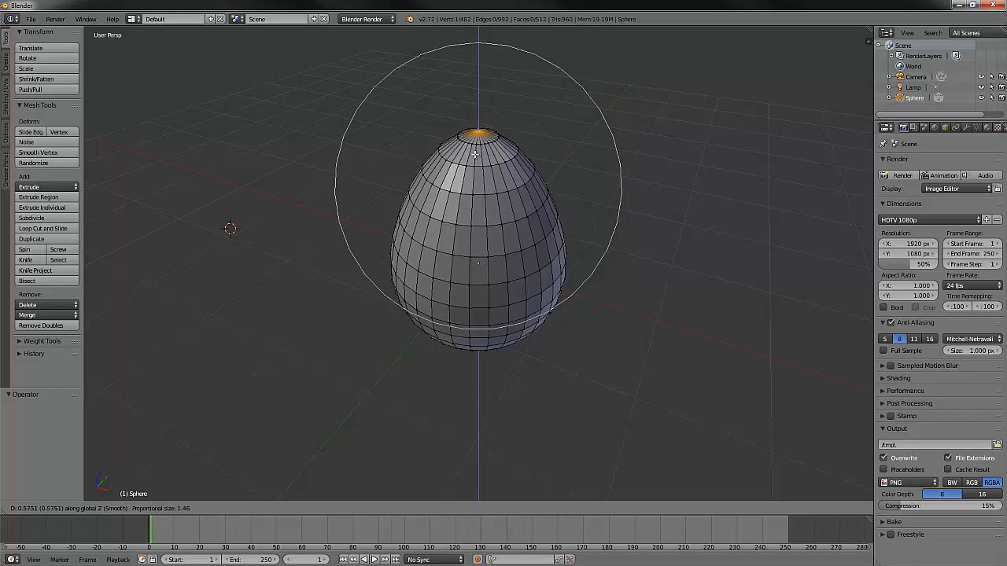
left_click(475, 155)
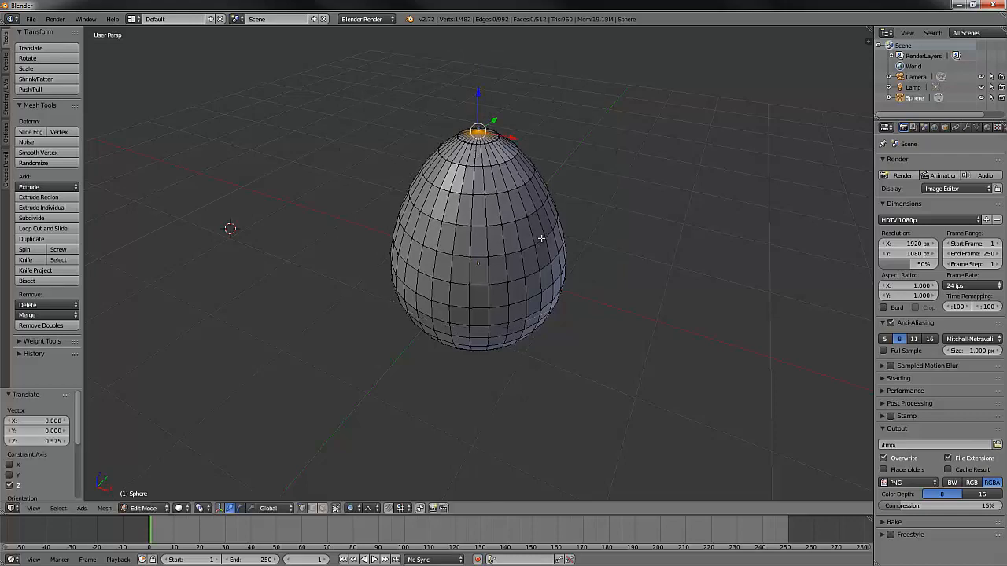
Switch the egg-shaped mesh to wireframe and back to solid shading, and turn proportional editing off.
mouse_move(536, 247)
middle_mouse_down()
mouse_move(553, 221)
mouse_move(569, 243)
mouse_move(511, 252)
mouse_move(509, 238)
mouse_move(524, 238)
middle_mouse_up()
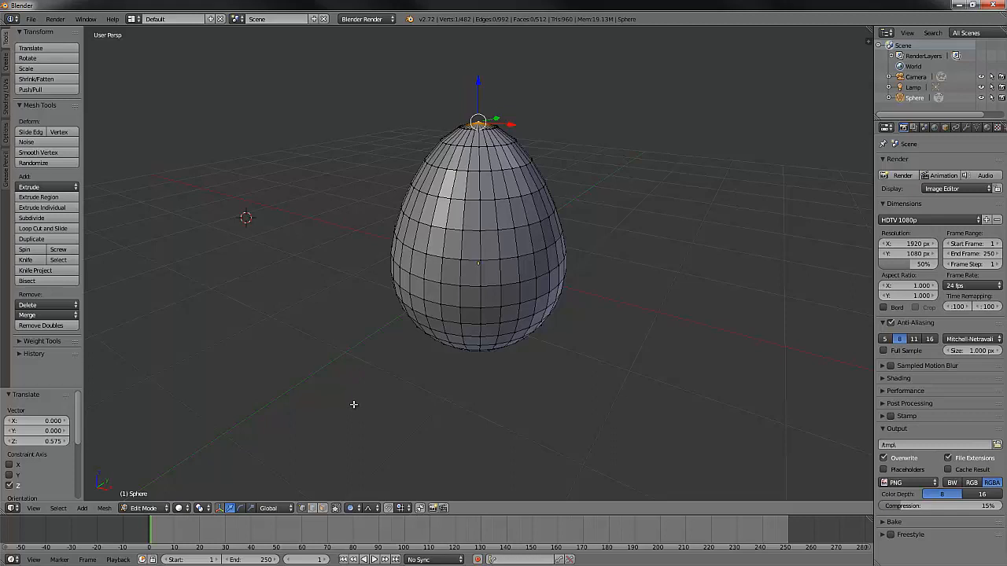
key("z")
key("z")
key("o")
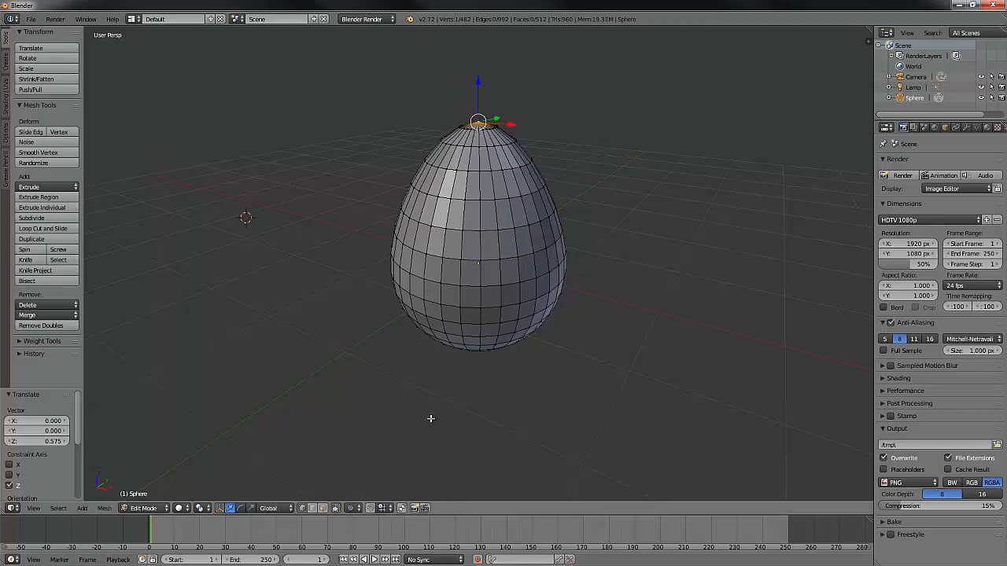